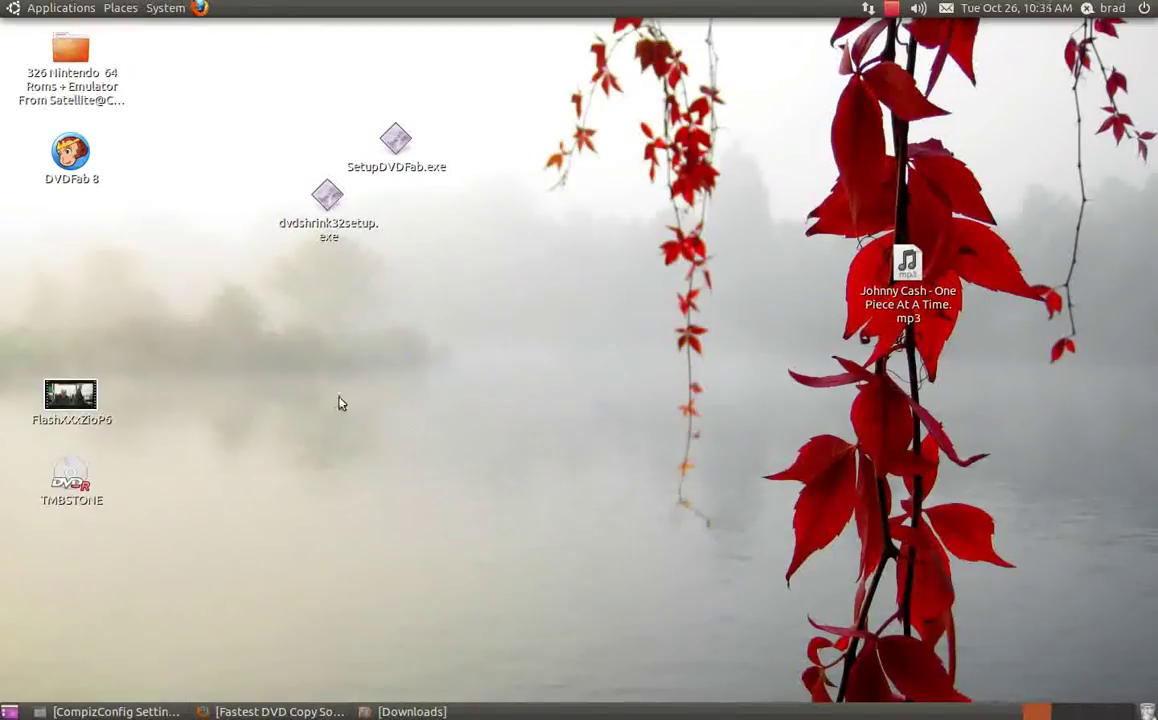
- Search Ubuntu Software Center for 'wine', check Wine (Beta Release) shows Installed, then close it
left_click(58, 8)
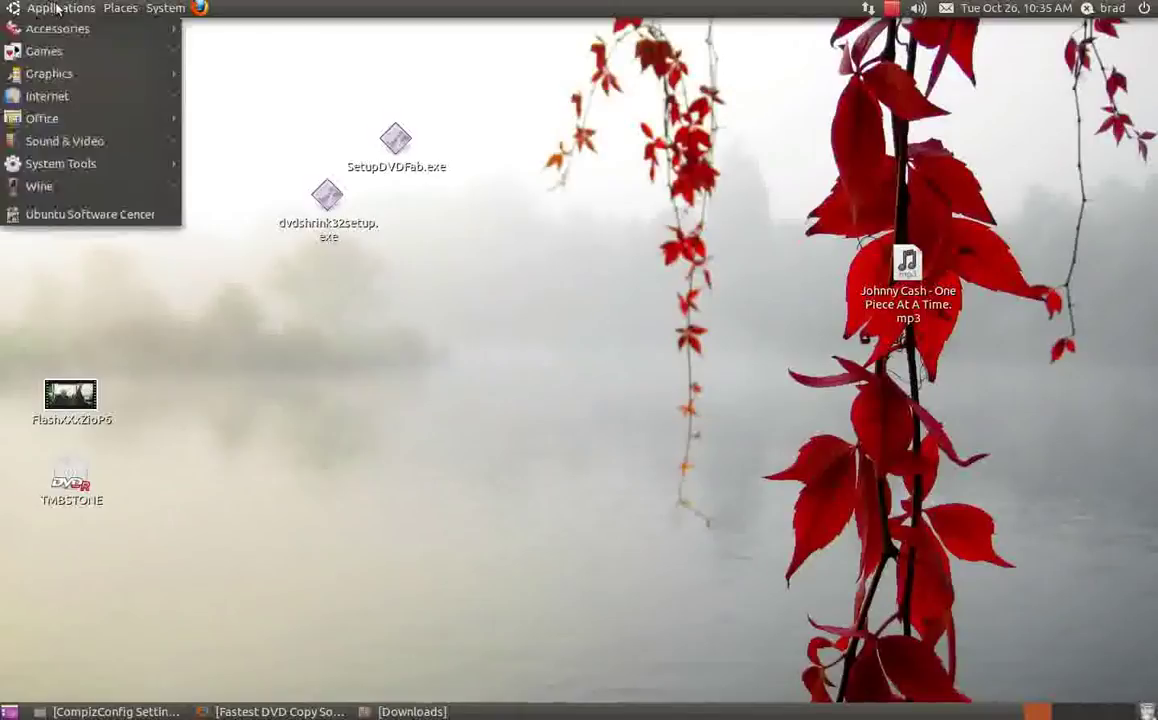
left_click(77, 216)
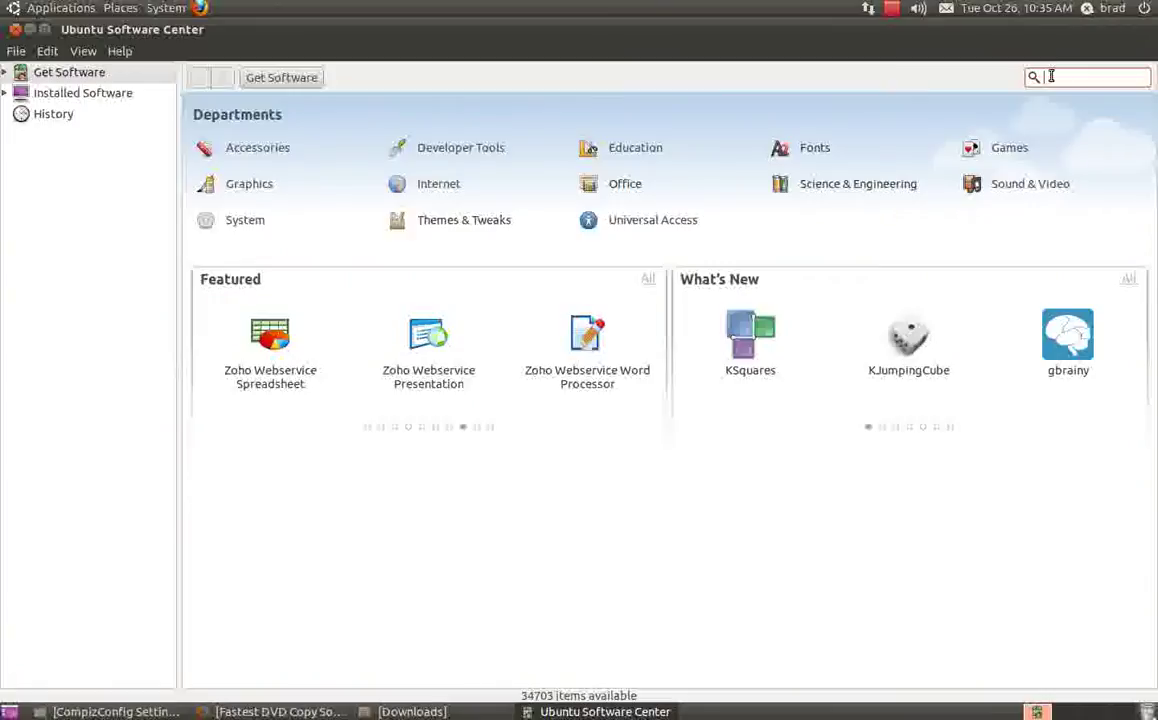
type("wine")
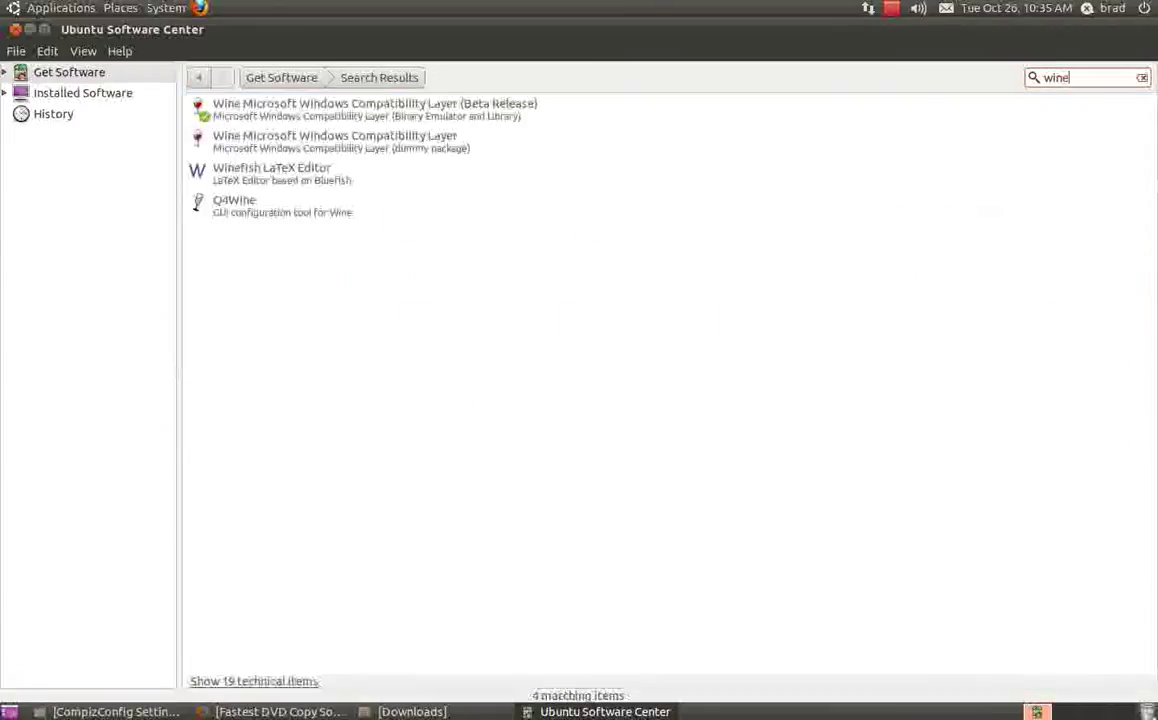
left_click(463, 107)
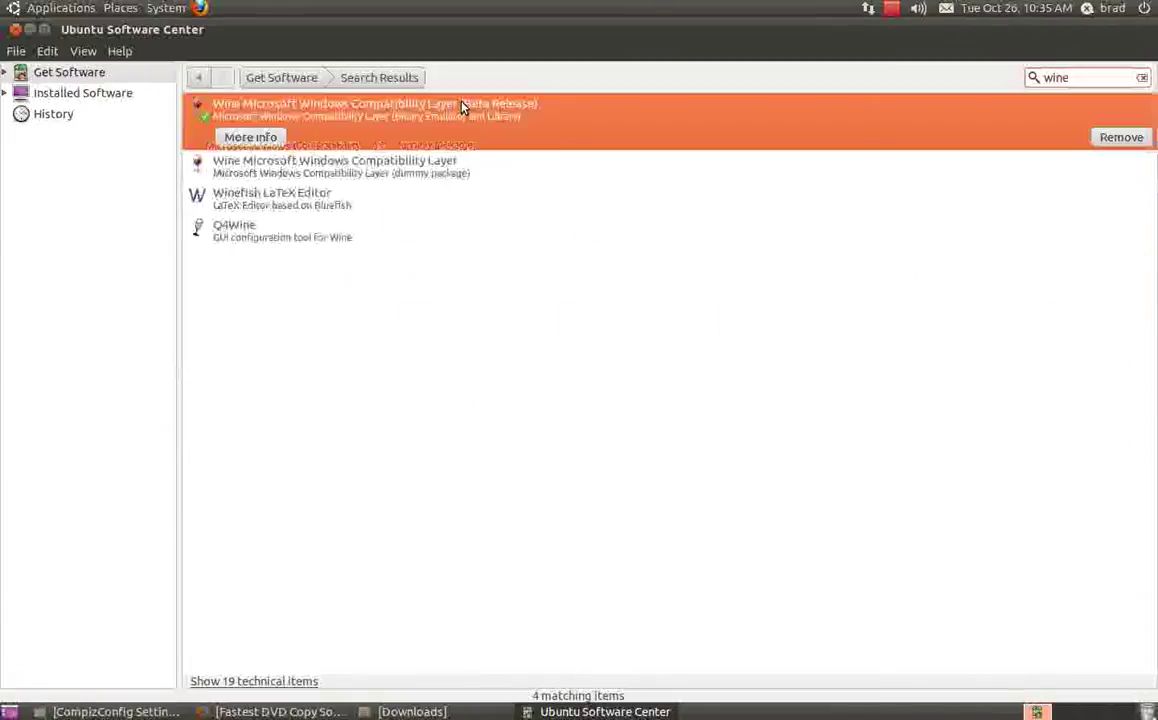
double_click(470, 108)
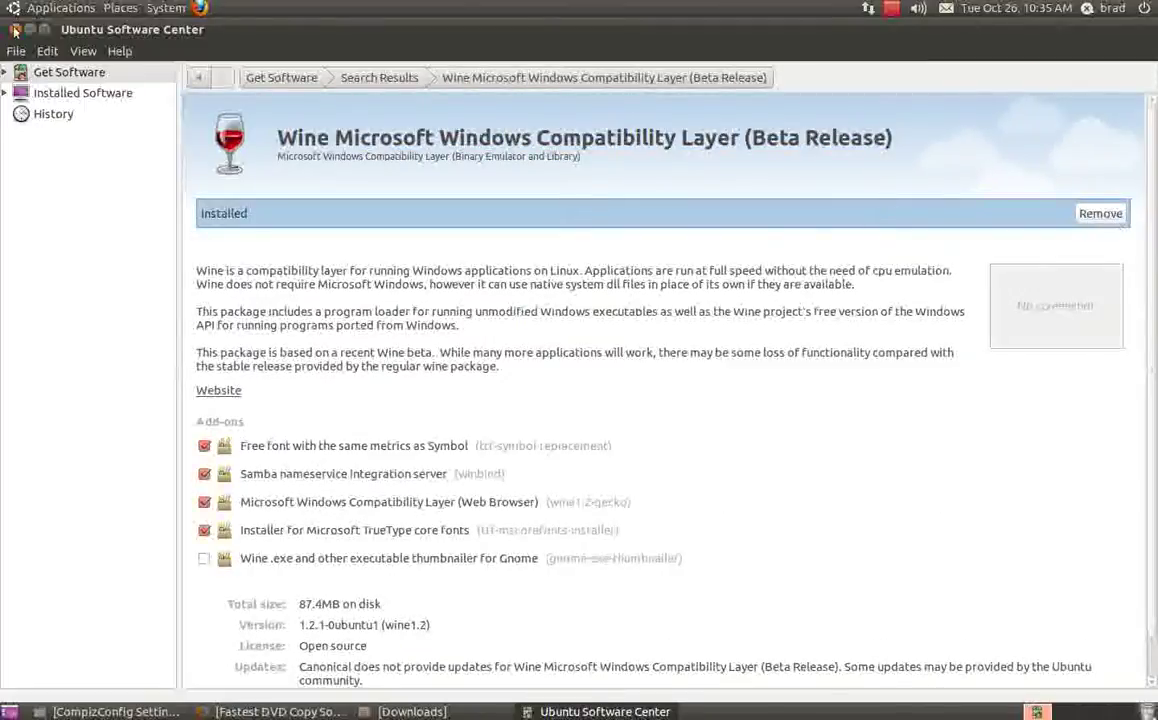
left_click(15, 30)
- Restore Firefox, scroll the DVDFab free downloads page, and switch to the AfterDawn DVD Shrink v3.2.0.15 tab
left_click(222, 711)
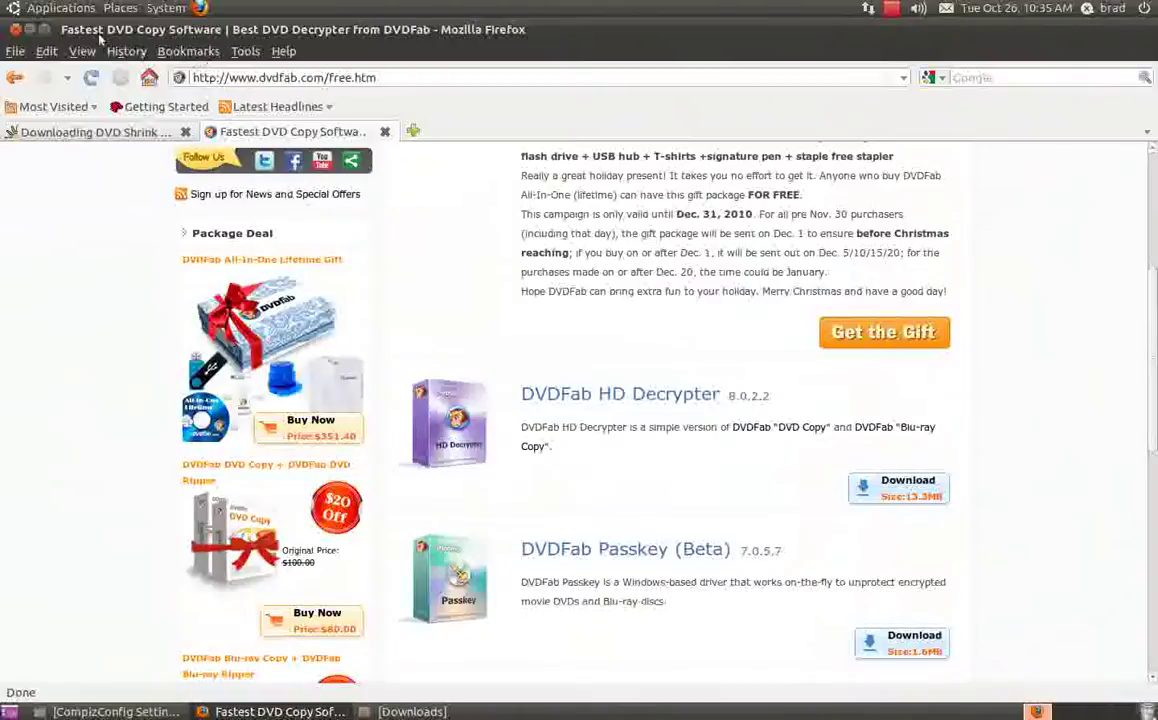
scroll(700, 212, "up", 5)
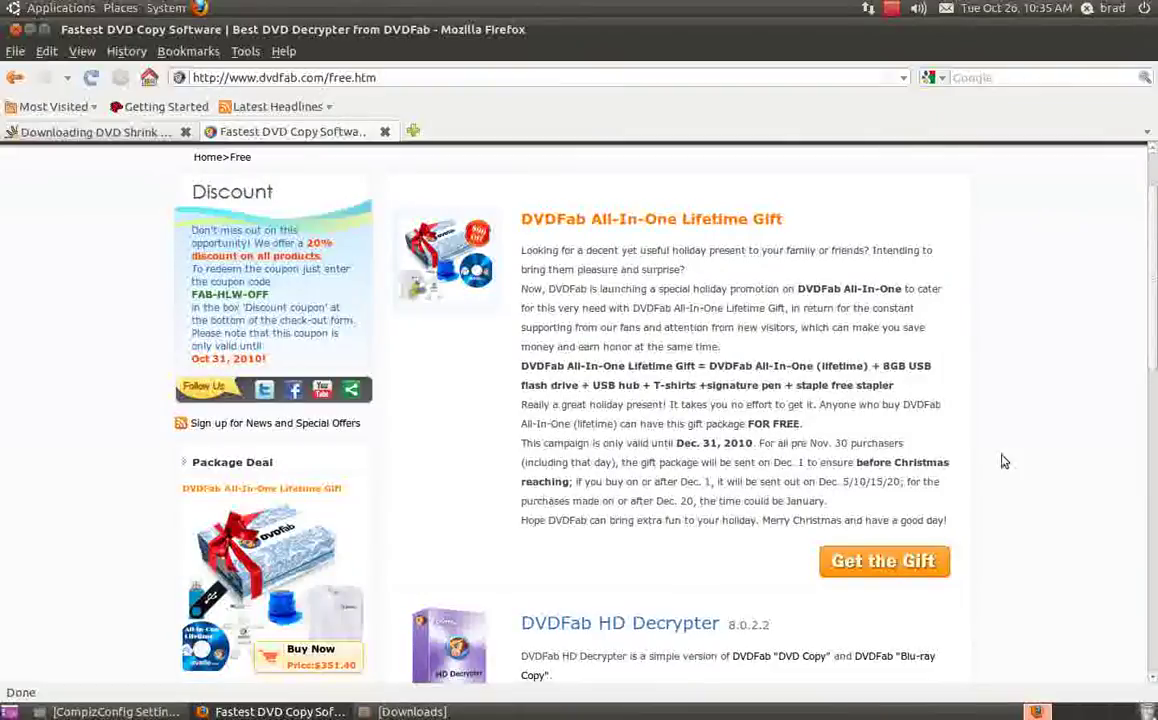
scroll(729, 497, "down", 1)
scroll(1000, 473, "down", 3)
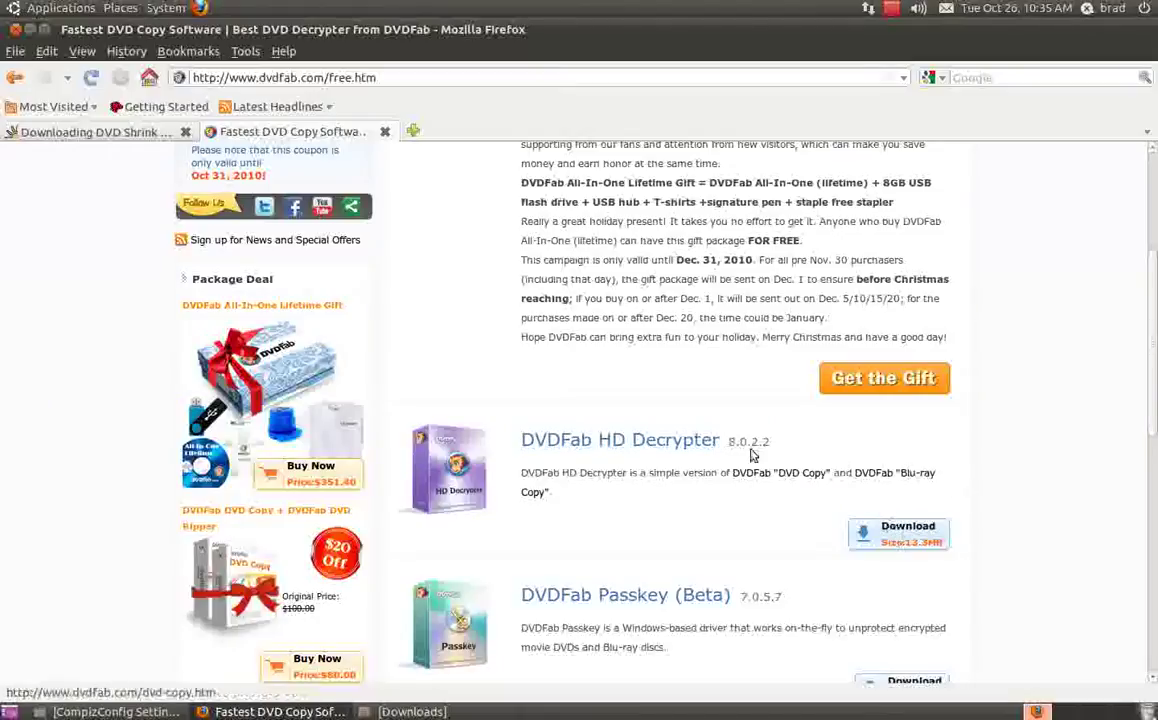
left_click(140, 136)
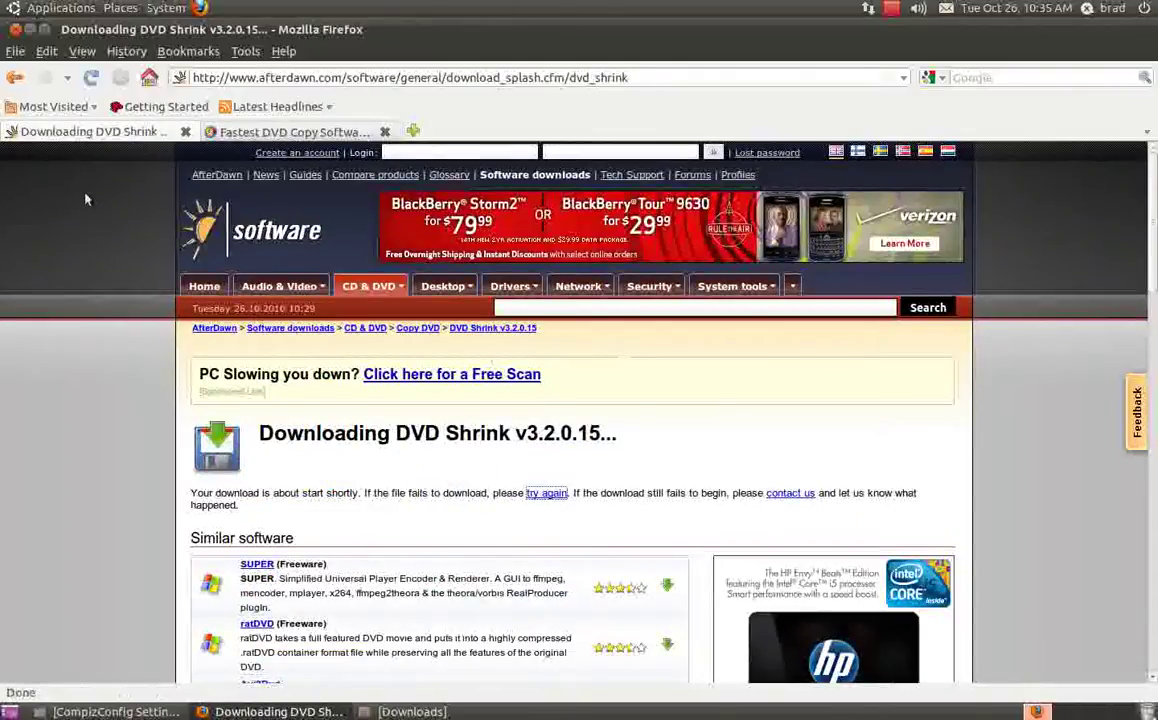
- Return to the DVD Shrink page, cancel the dvdshrink32setup1.zip download, and minimise Firefox
left_click(15, 79)
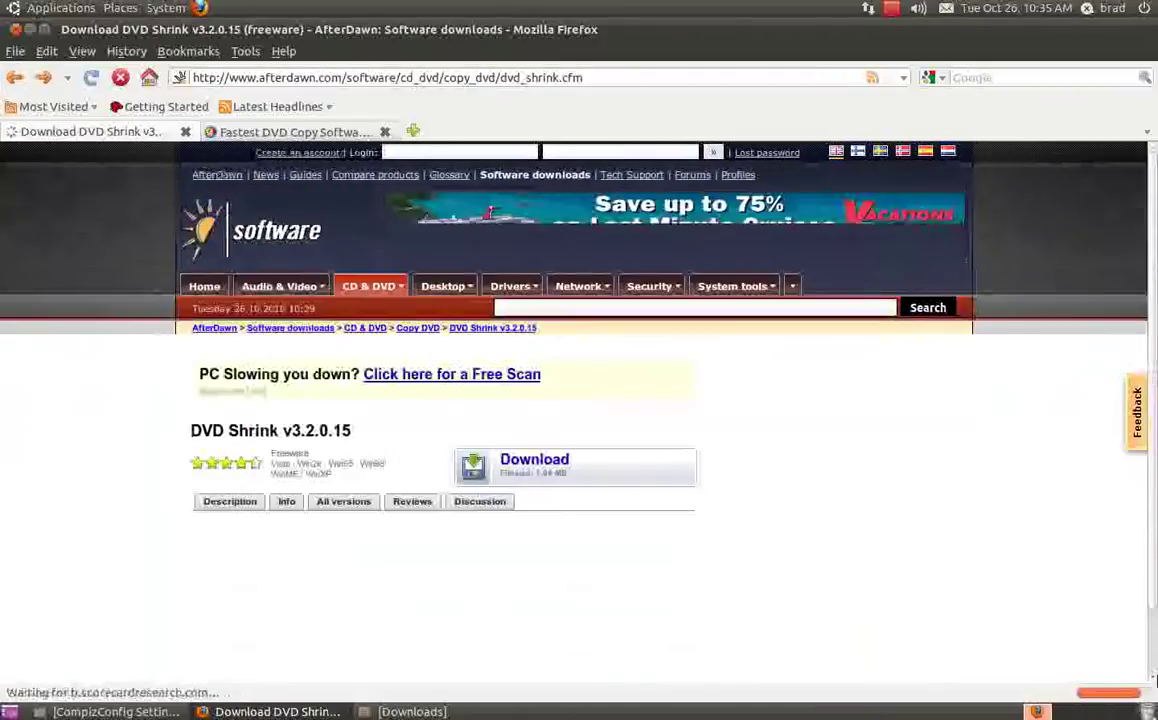
left_click(572, 474)
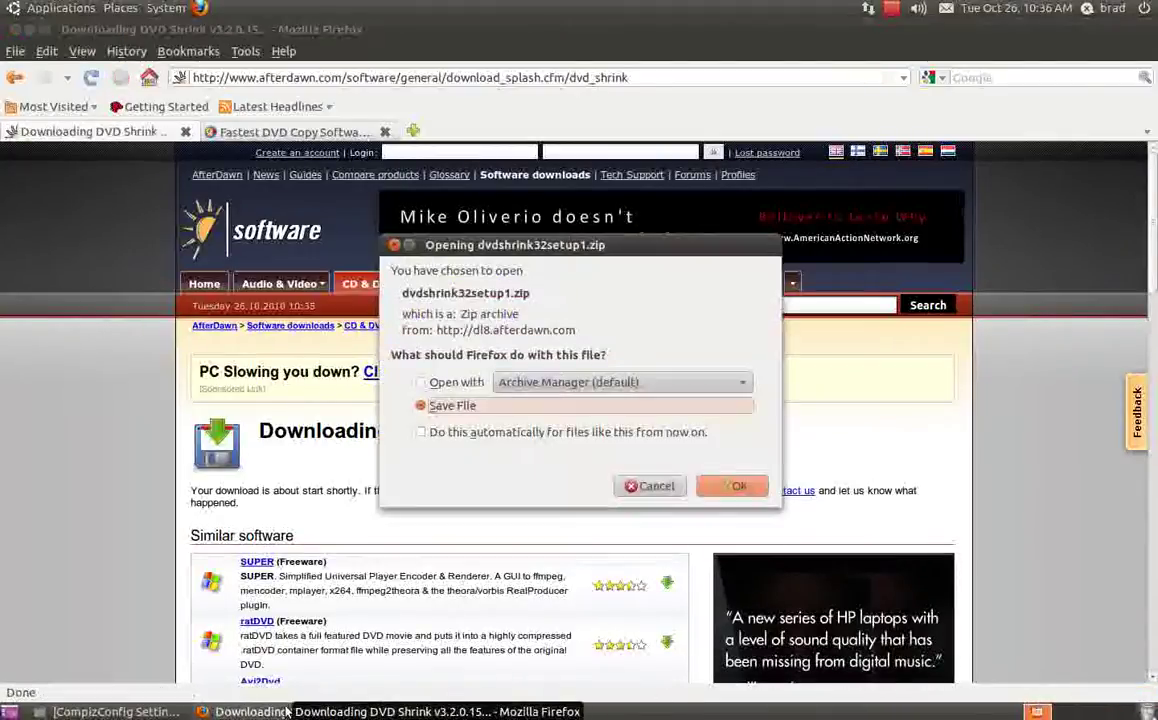
left_click(662, 488)
left_click(30, 29)
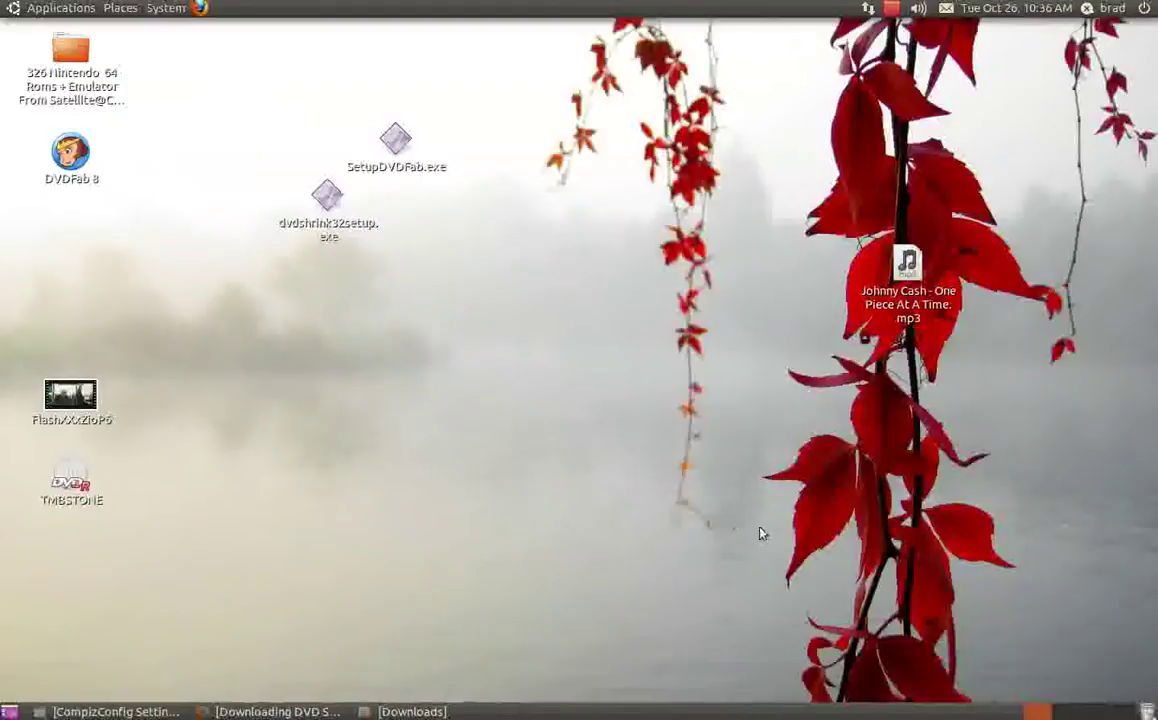
- Quit Firefox with Ctrl+Q without saving its tabs
left_click(87, 710)
left_click(275, 711)
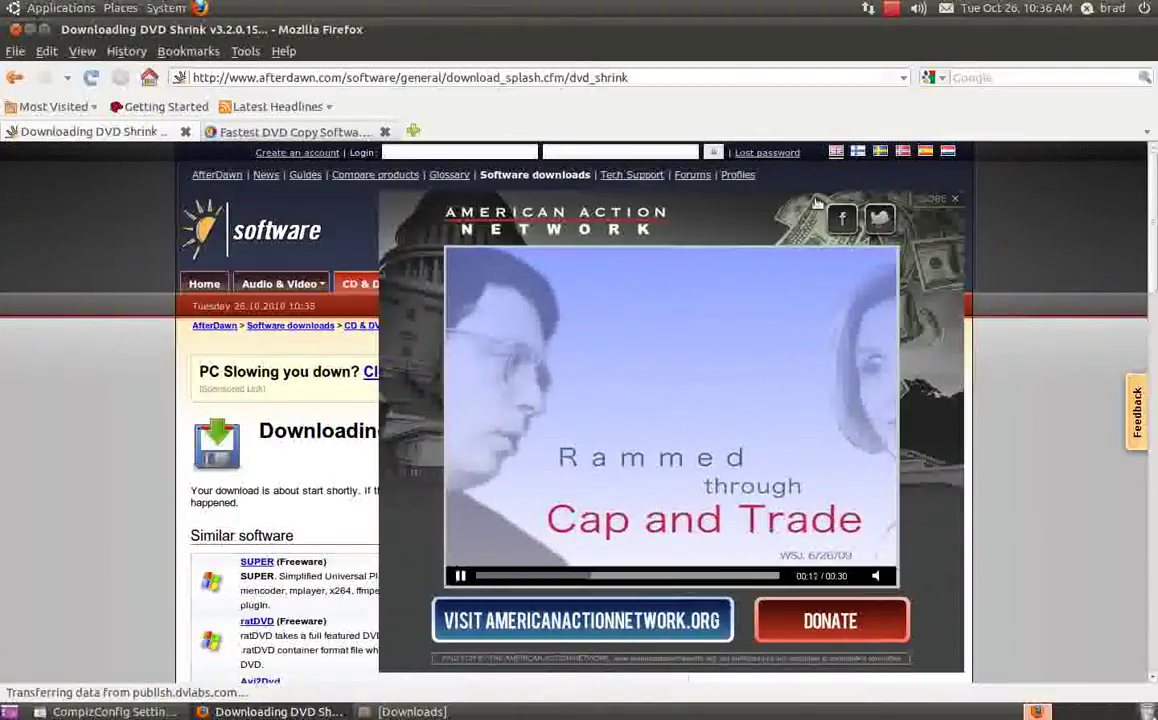
key("ctrl+q")
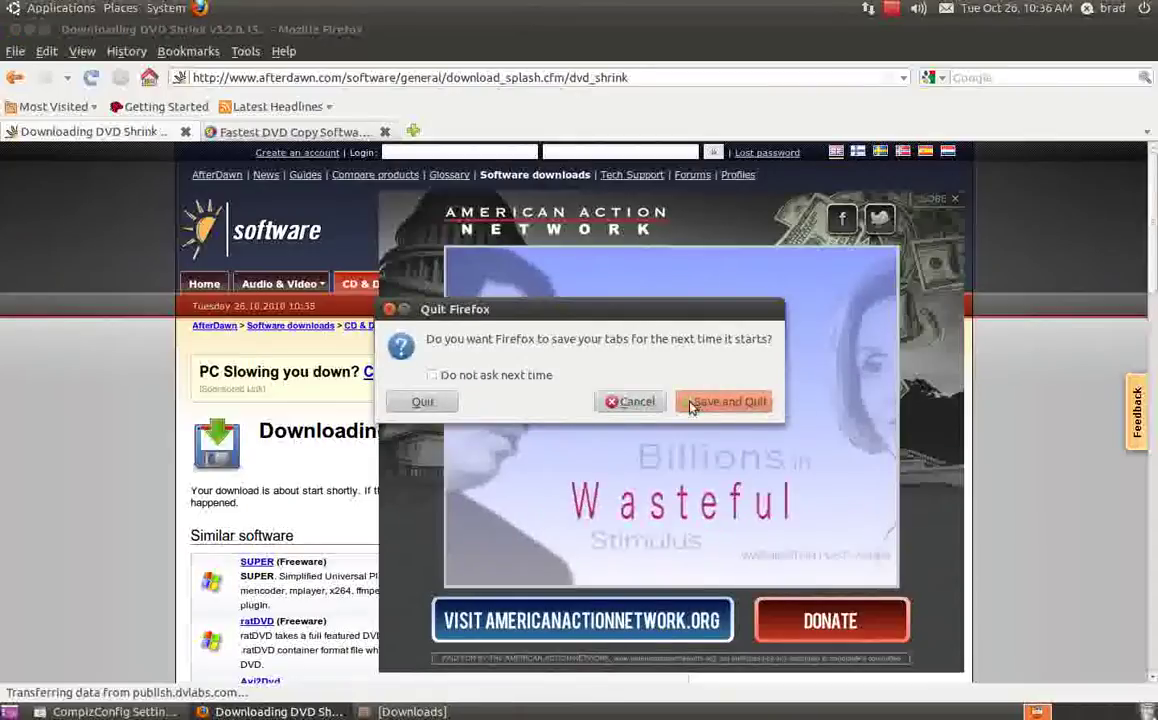
left_click(414, 404)
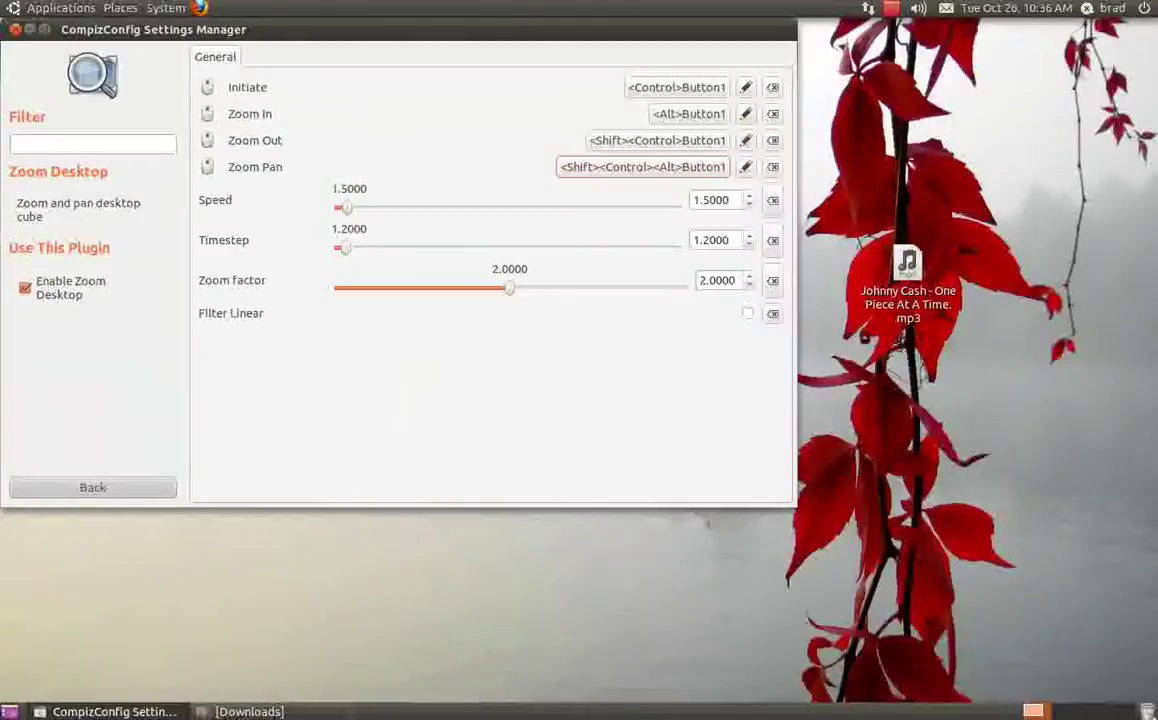
- Dismiss the Applications menu and minimise the CompizConfig settings window
left_click(65, 8)
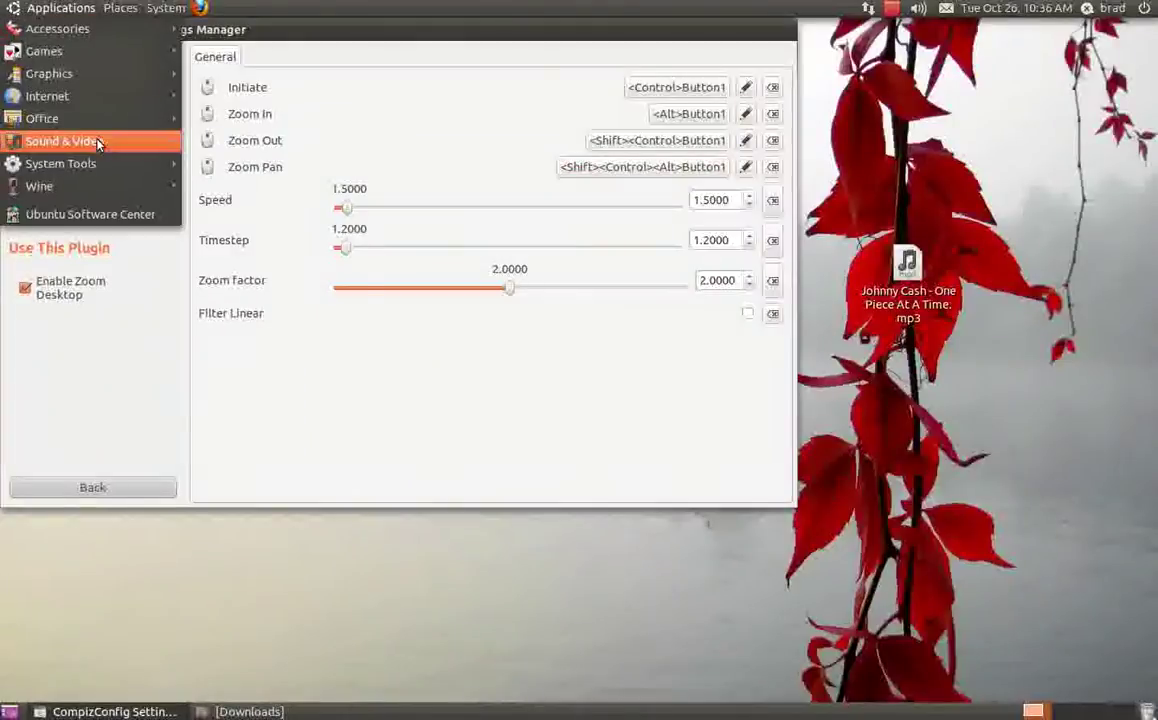
mouse_move(96, 141)
left_click(5, 8)
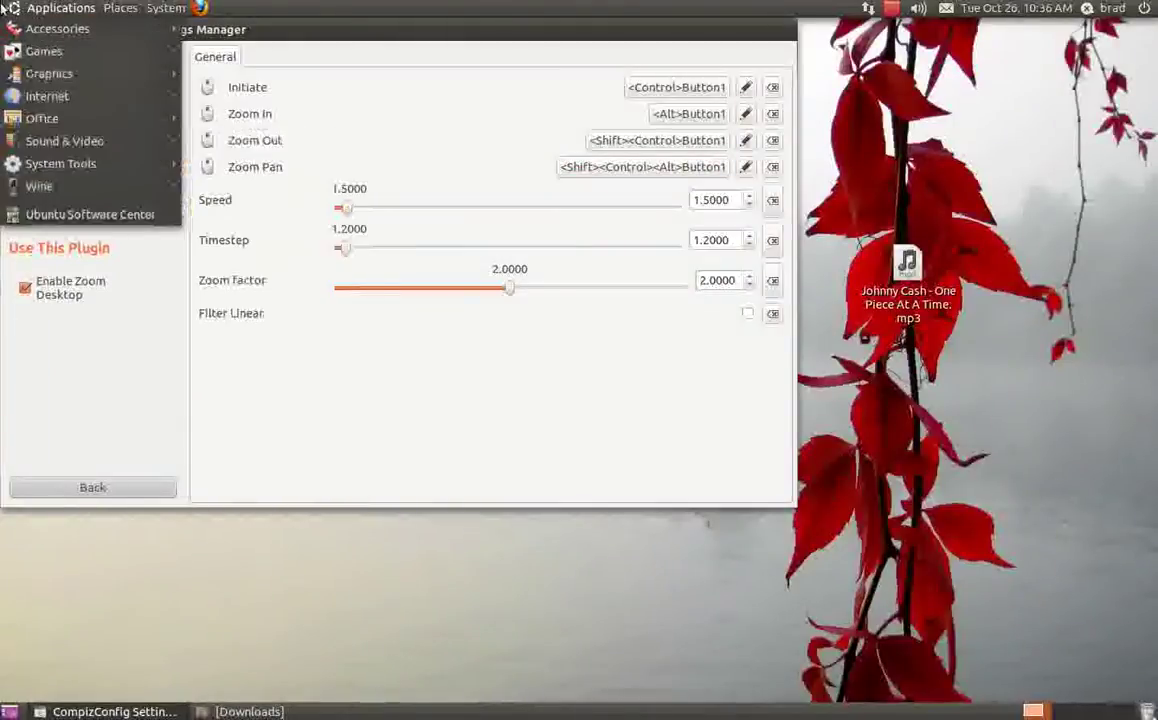
left_click(35, 12)
left_click(30, 30)
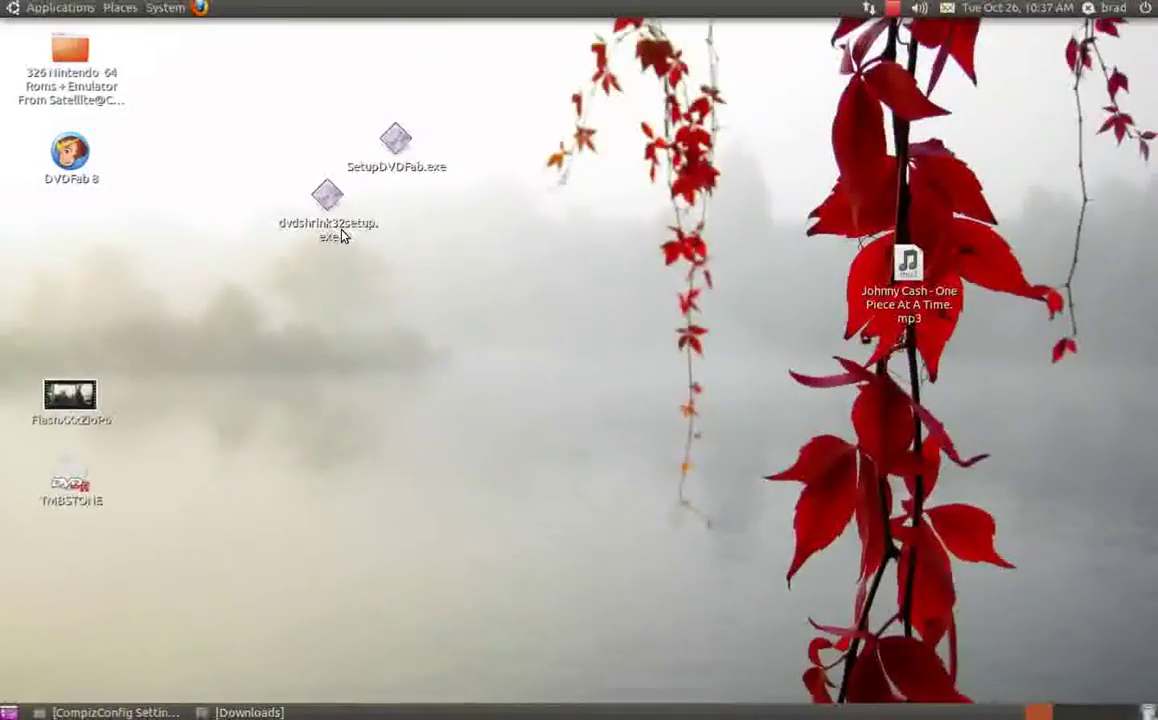
- Toggle the execute permission on dvdshrink32setup.exe in its Properties dialog
left_click(343, 233)
right_click(333, 223)
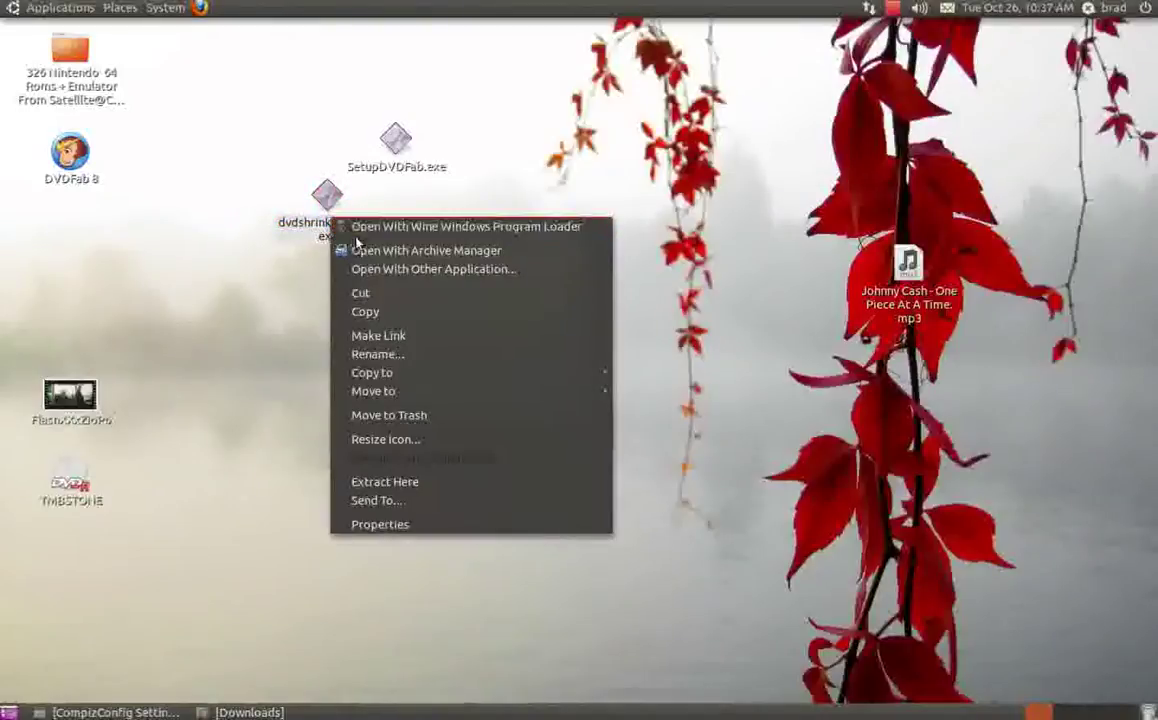
left_click(427, 522)
left_click(427, 522)
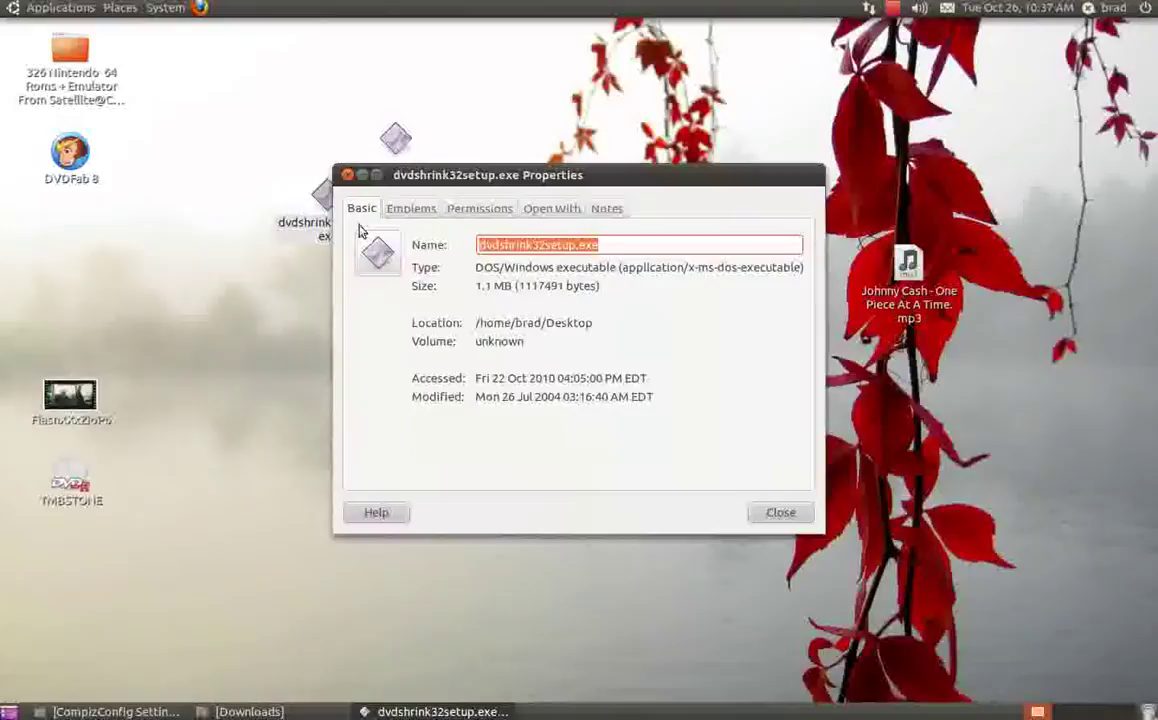
left_click(476, 210)
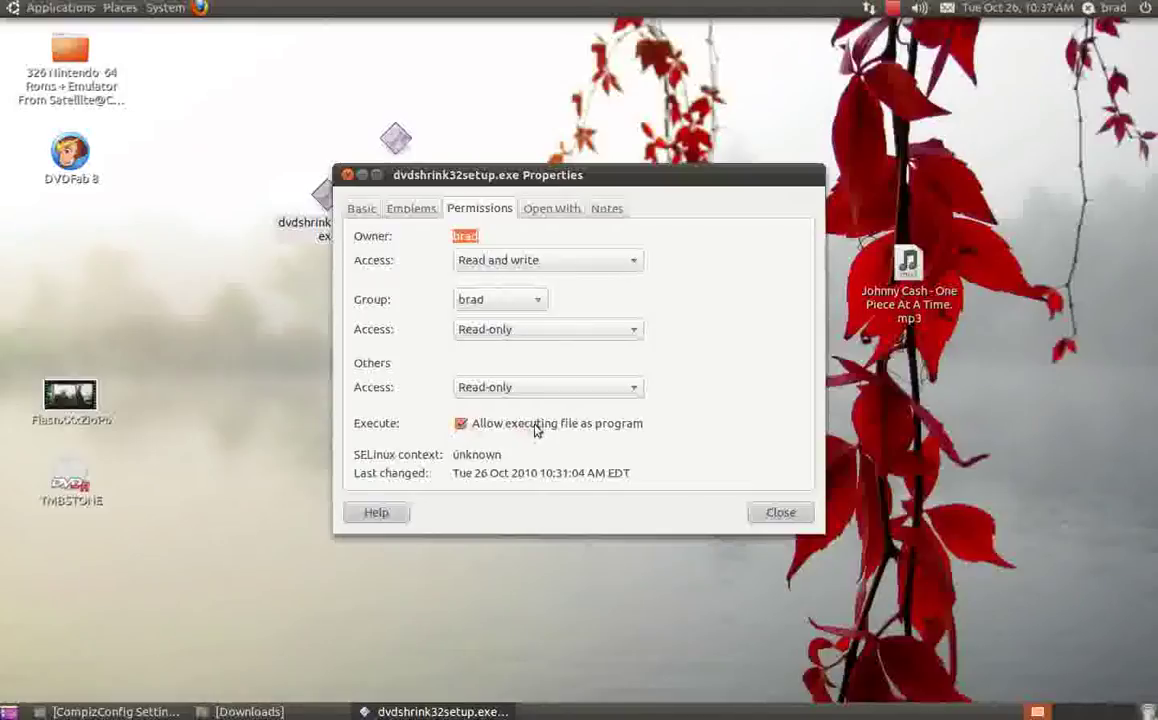
left_click(461, 424)
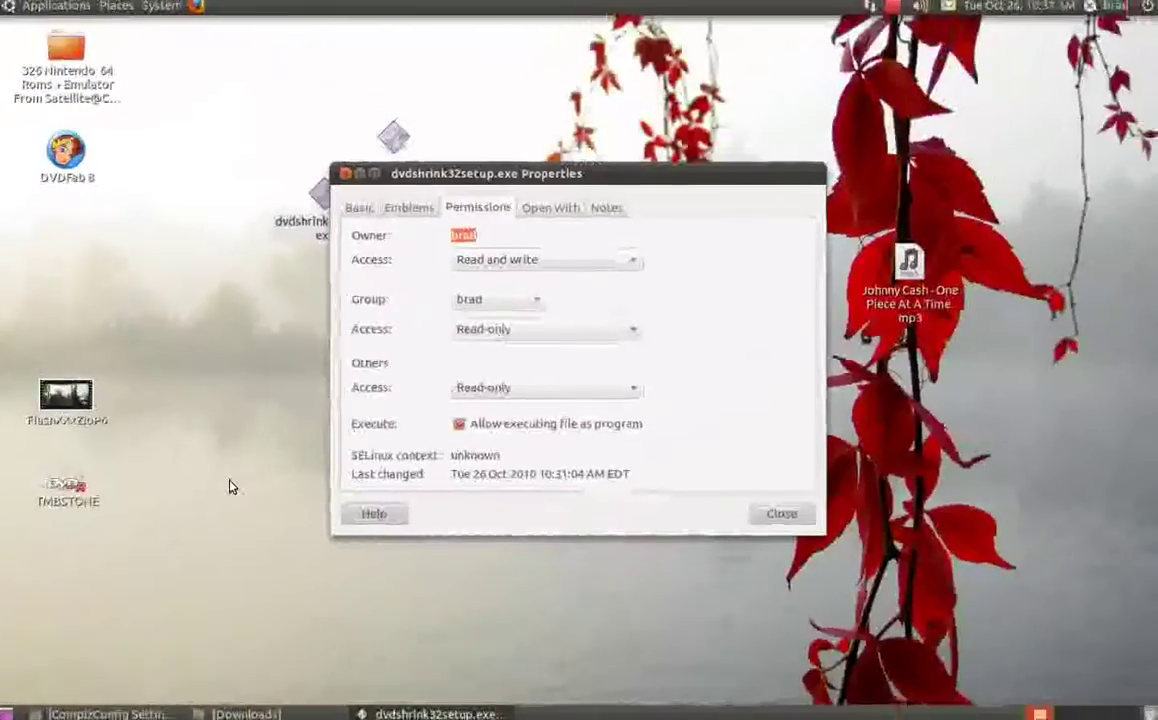
key("Escape")
- Run dvdshrink32setup.exe, then cancel and exit the DVD Shrink 3.2 setup
double_click(350, 228)
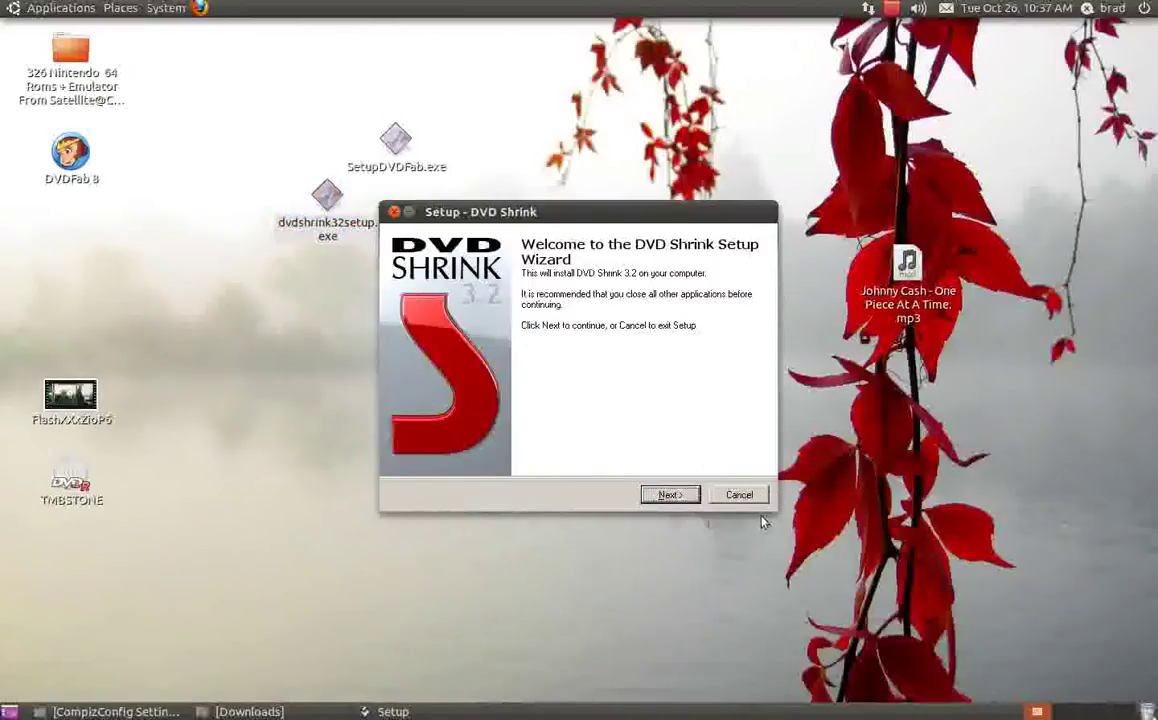
left_click(735, 495)
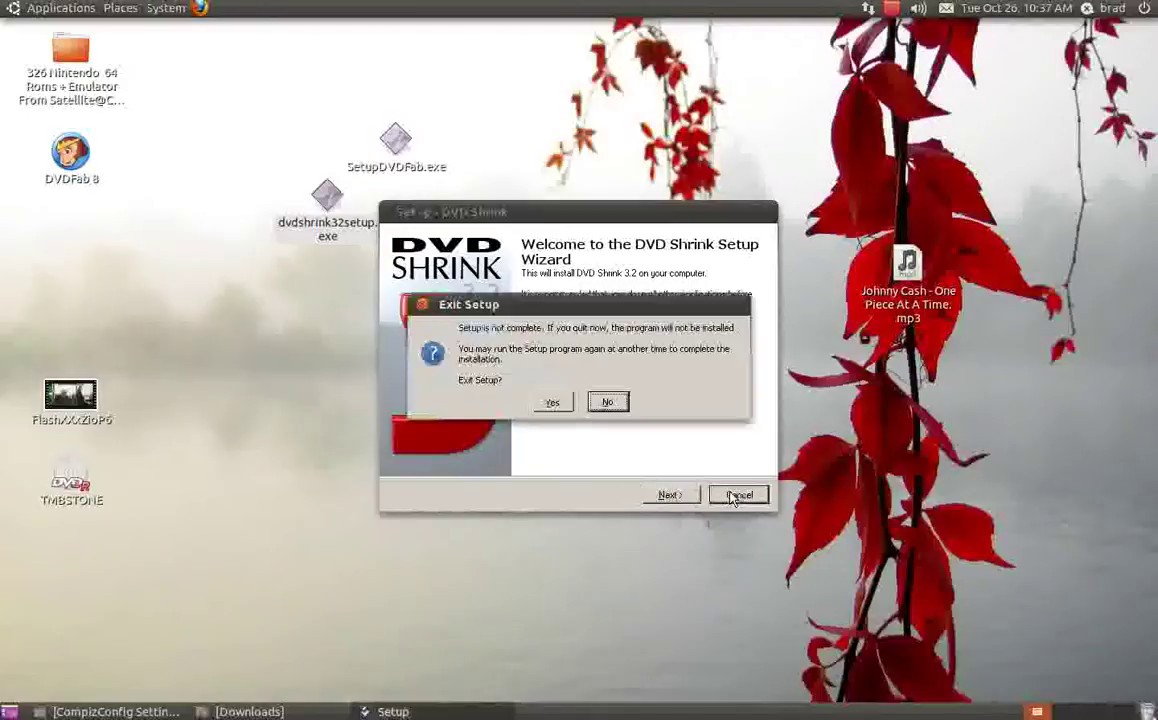
left_click(551, 403)
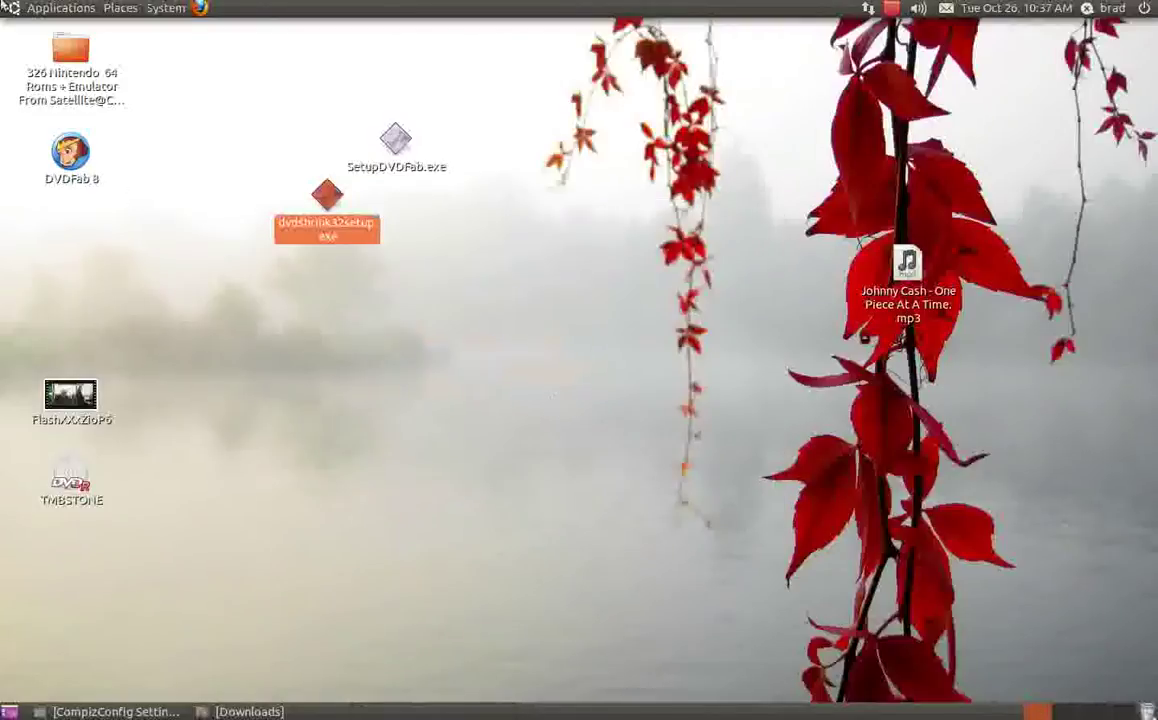
- Open the Home Folder from the Places menu and bring its window to the front
left_click(120, 8)
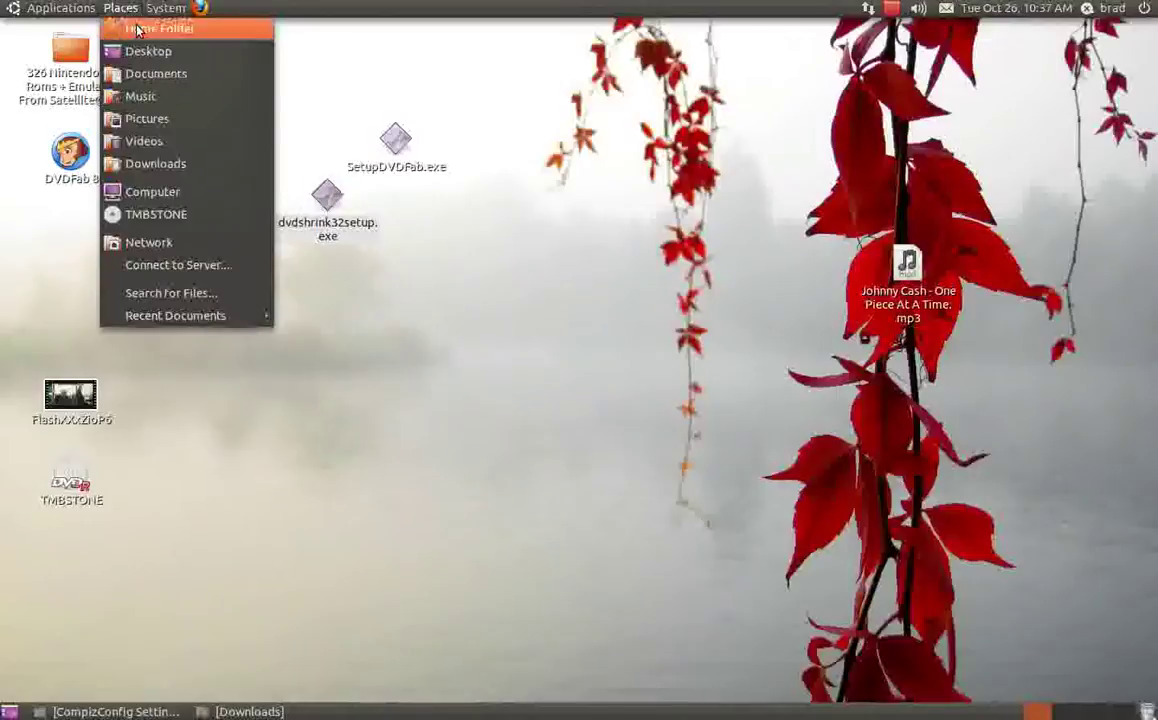
left_click(135, 28)
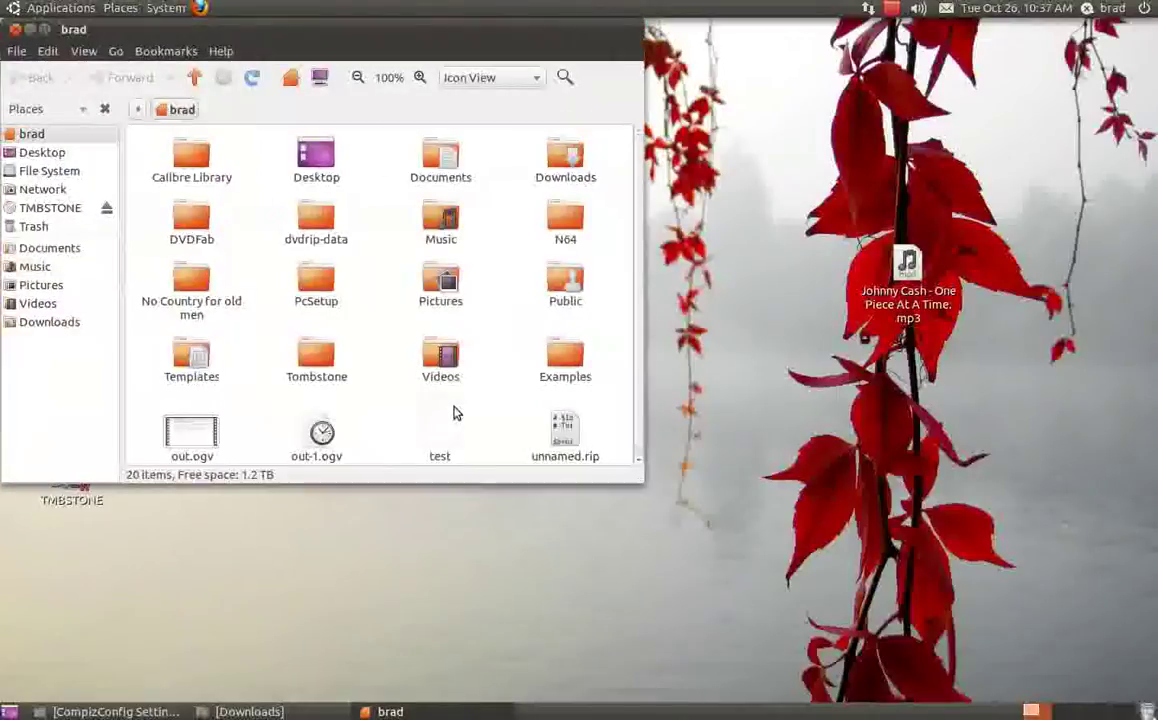
left_click(29, 30)
left_click(290, 504)
left_click(394, 711)
- Create a new 'untitled folder' in the home folder and close the window
right_click(362, 266)
left_click(447, 276)
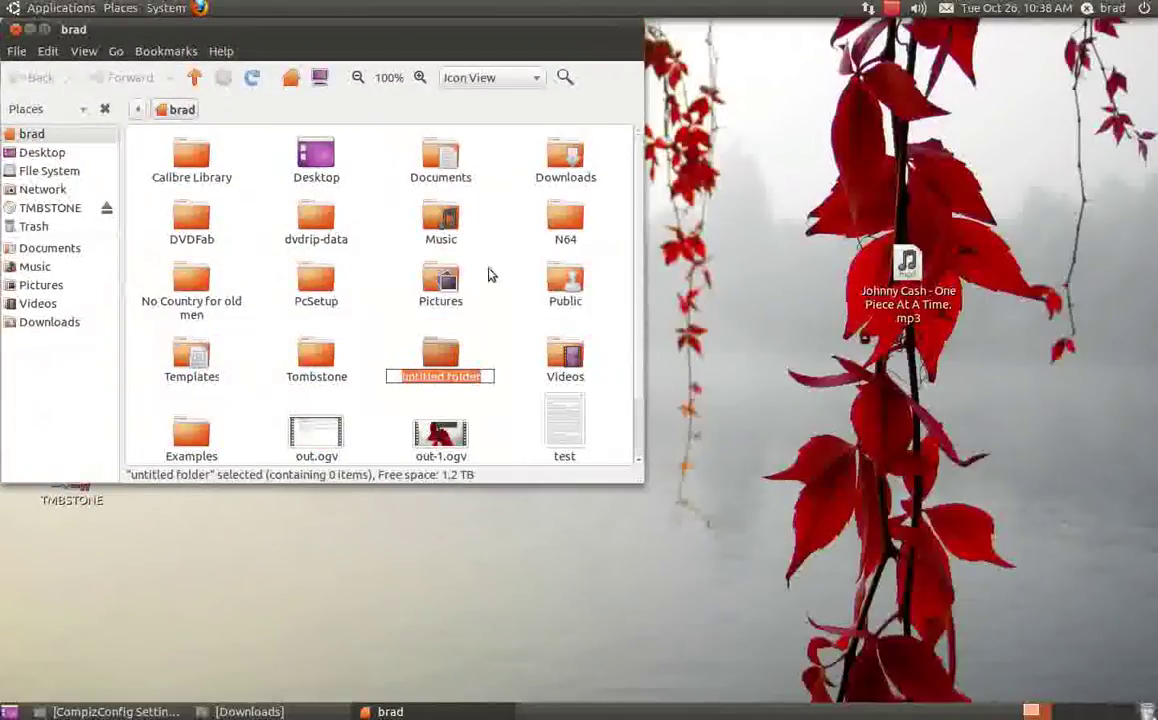
scroll(444, 300, "down", 1)
scroll(444, 300, "down", 1)
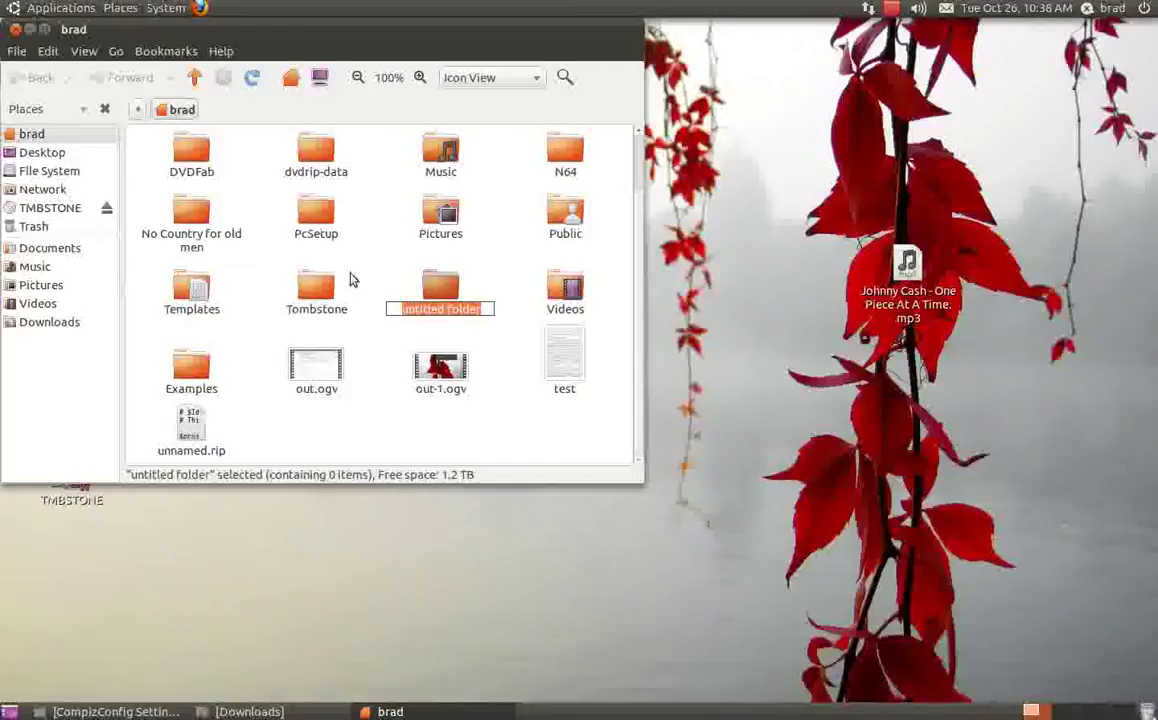
left_click(15, 29)
left_click(59, 10)
- Launch DVDFab 8 from the Wine programs menu and review the DVD Copy trial and HD Decrypter entries
mouse_move(86, 190)
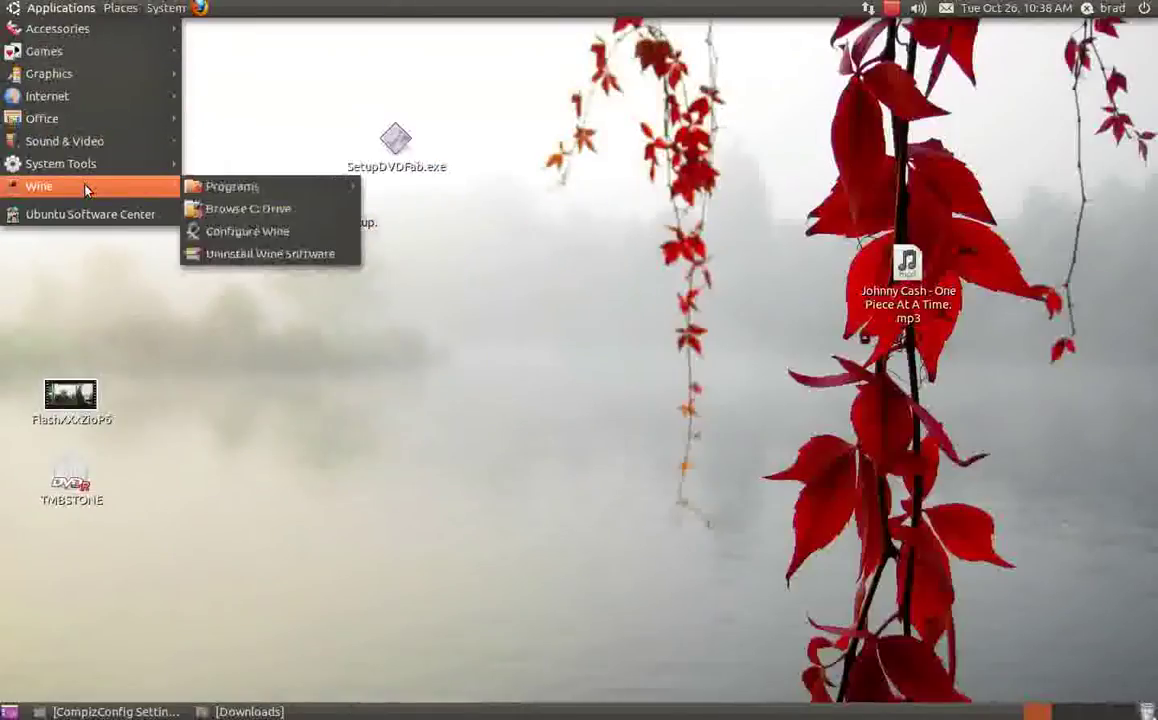
mouse_move(355, 187)
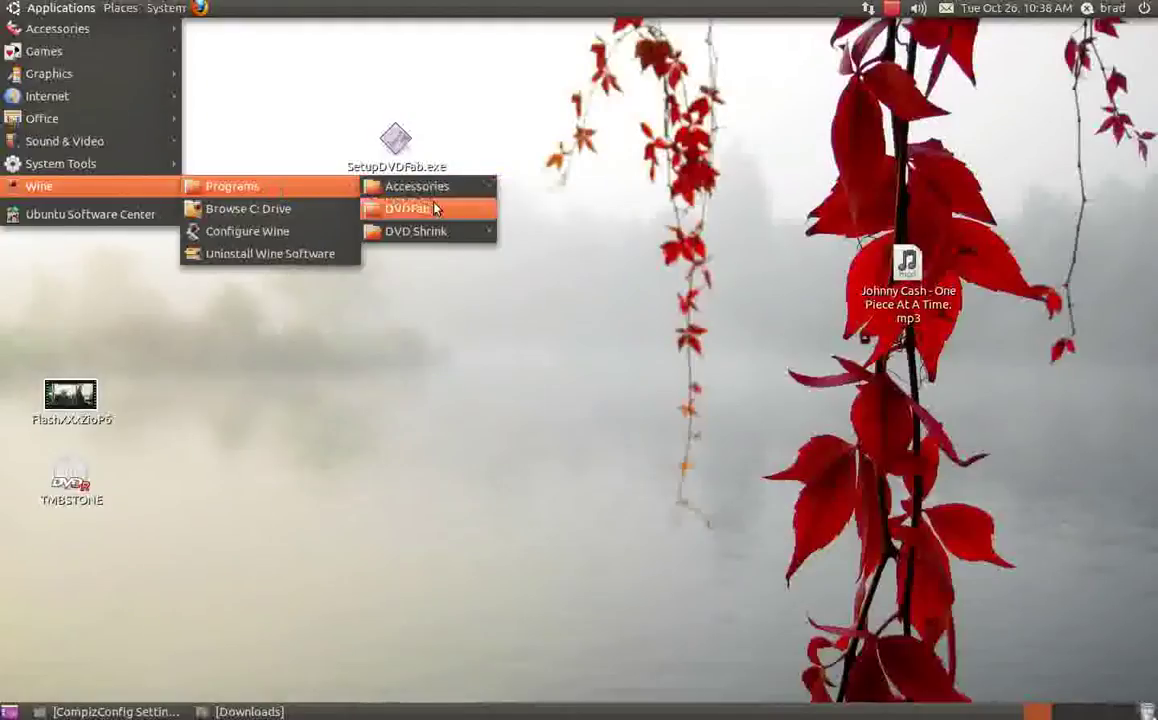
mouse_move(435, 209)
left_click(526, 209)
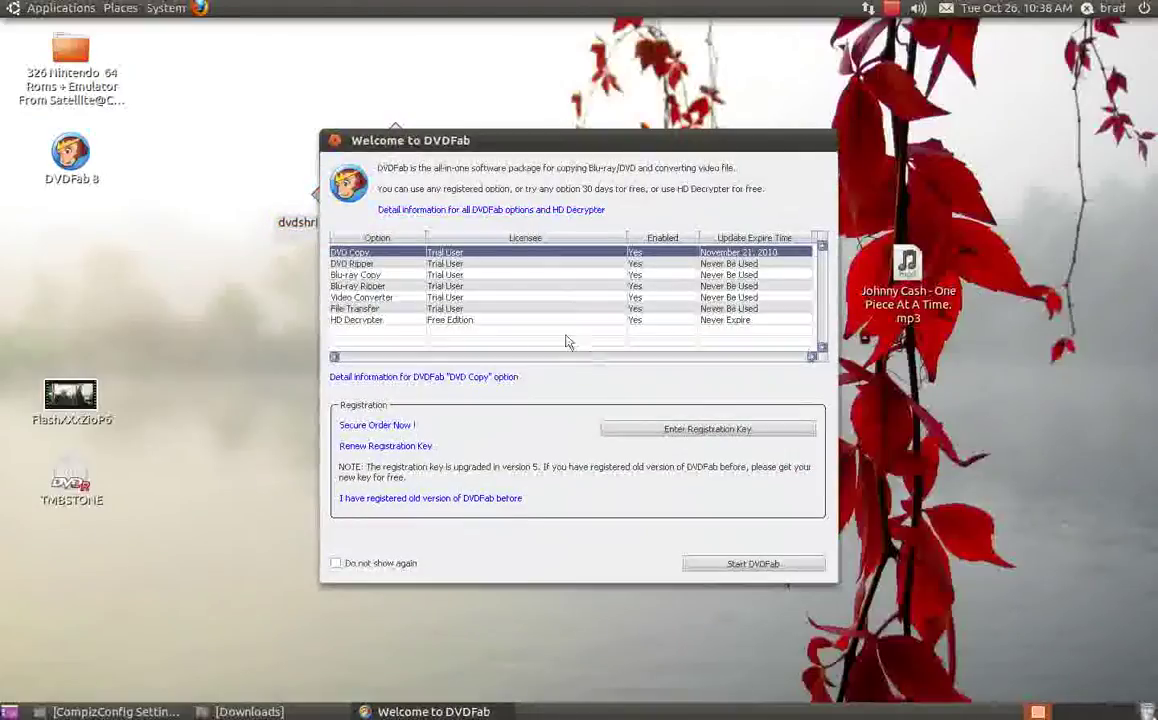
left_click(508, 378)
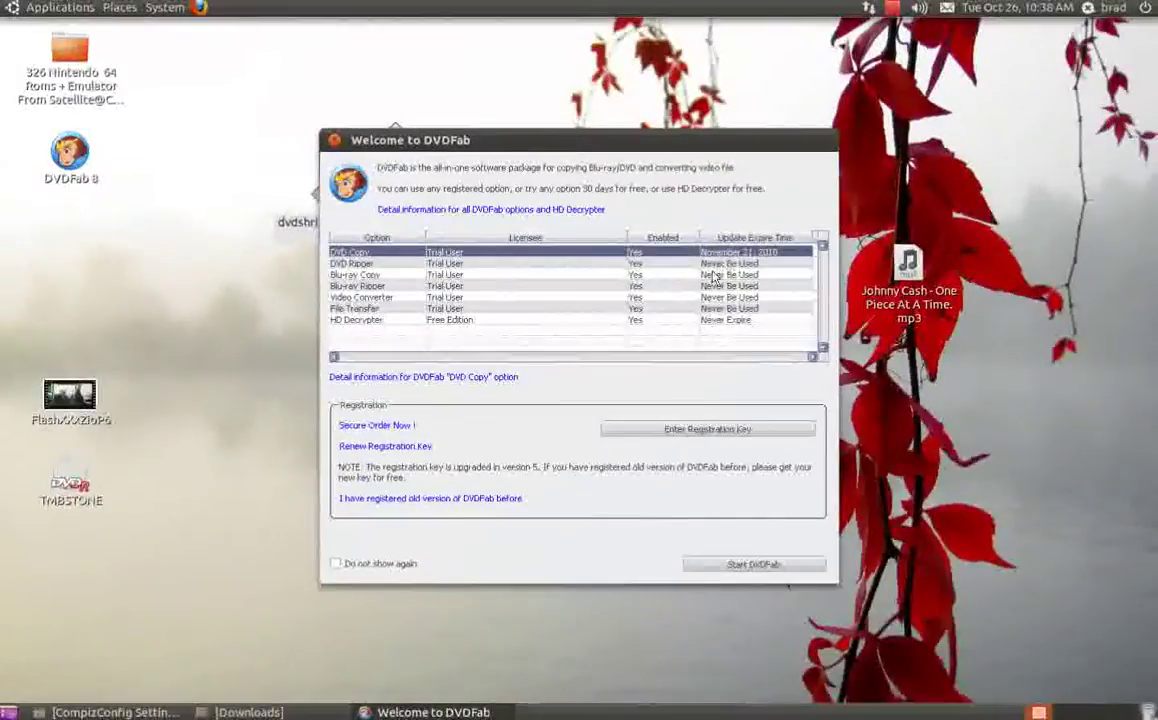
left_click(430, 320)
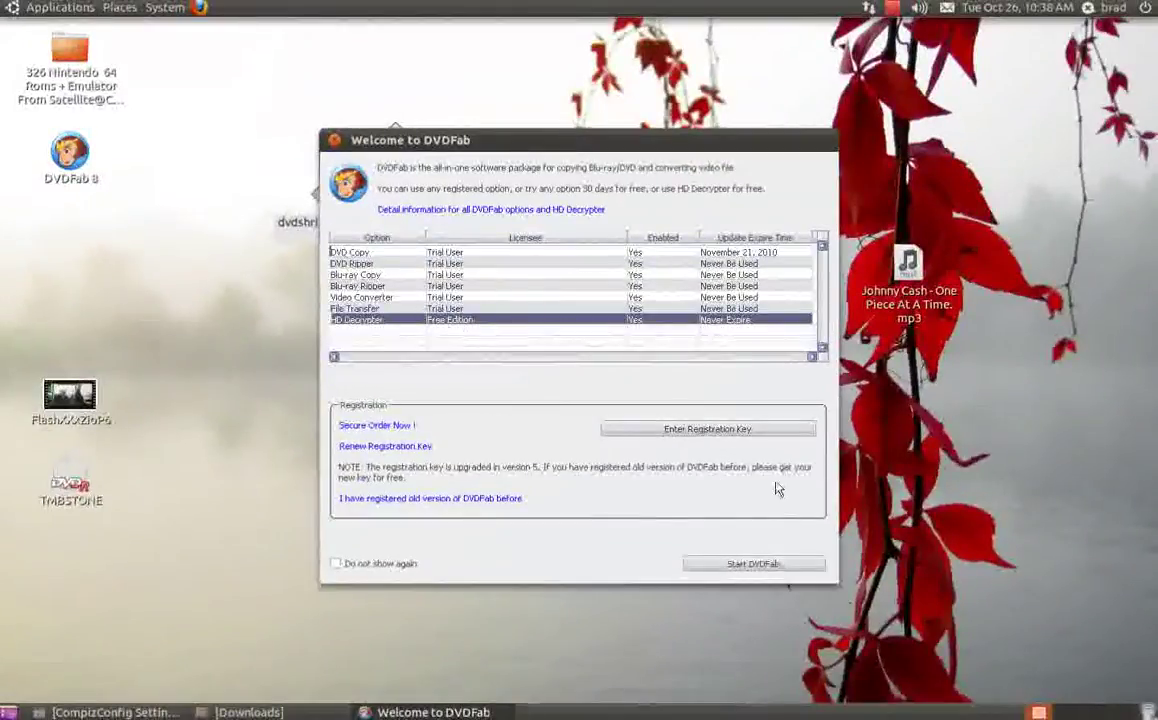
- Enter DVDFab's main DVD Copy window, confirm the region code, and cancel the disc scan
left_click(764, 566)
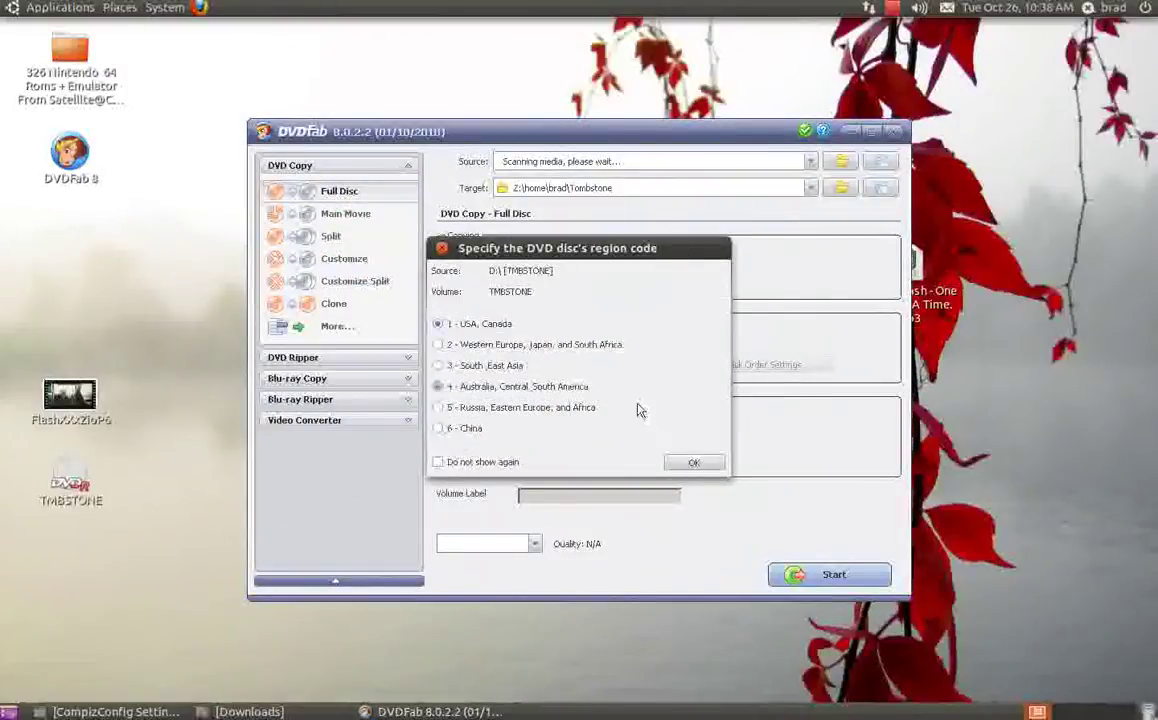
left_click(692, 464)
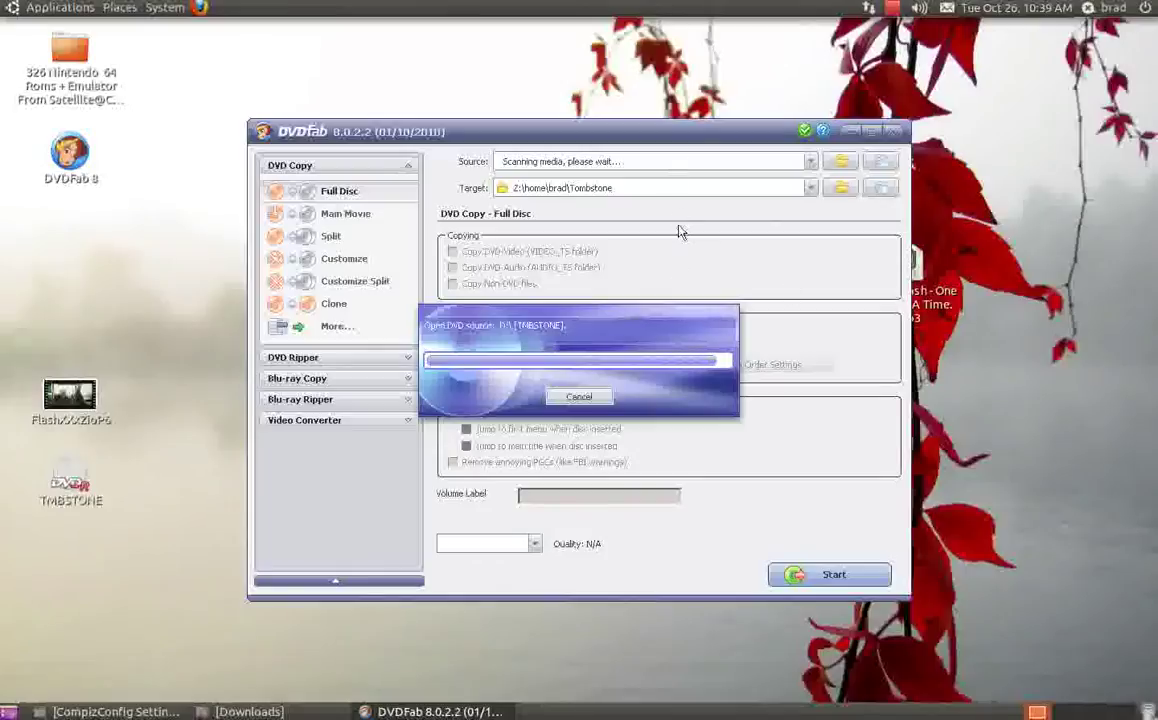
left_click(579, 397)
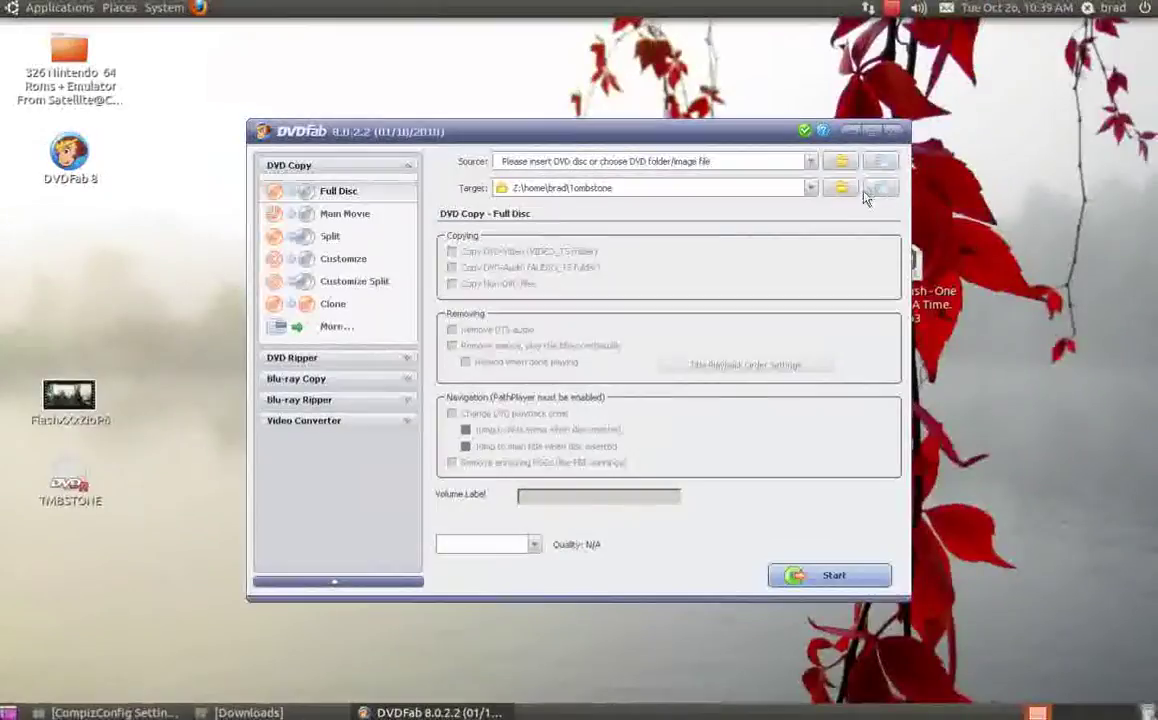
- Cancel the target folder chooser, keeping the Tombstone folder, then quit DVDFab
left_click(1035, 140)
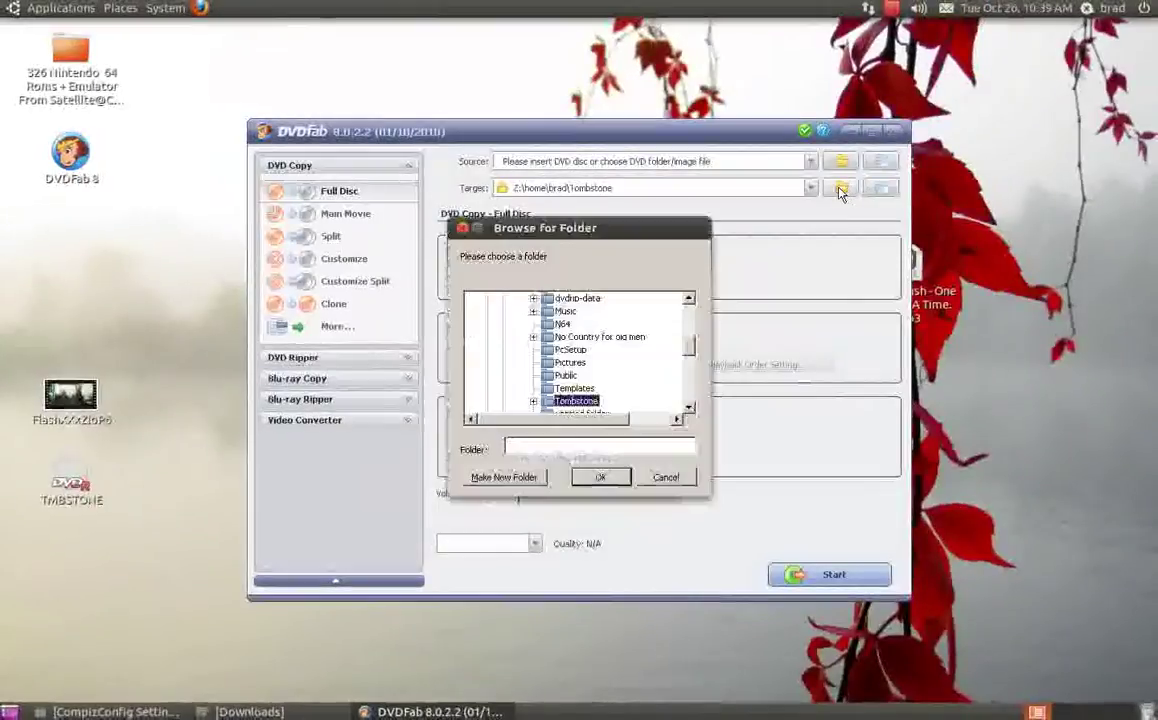
scroll(607, 349, "up", 5)
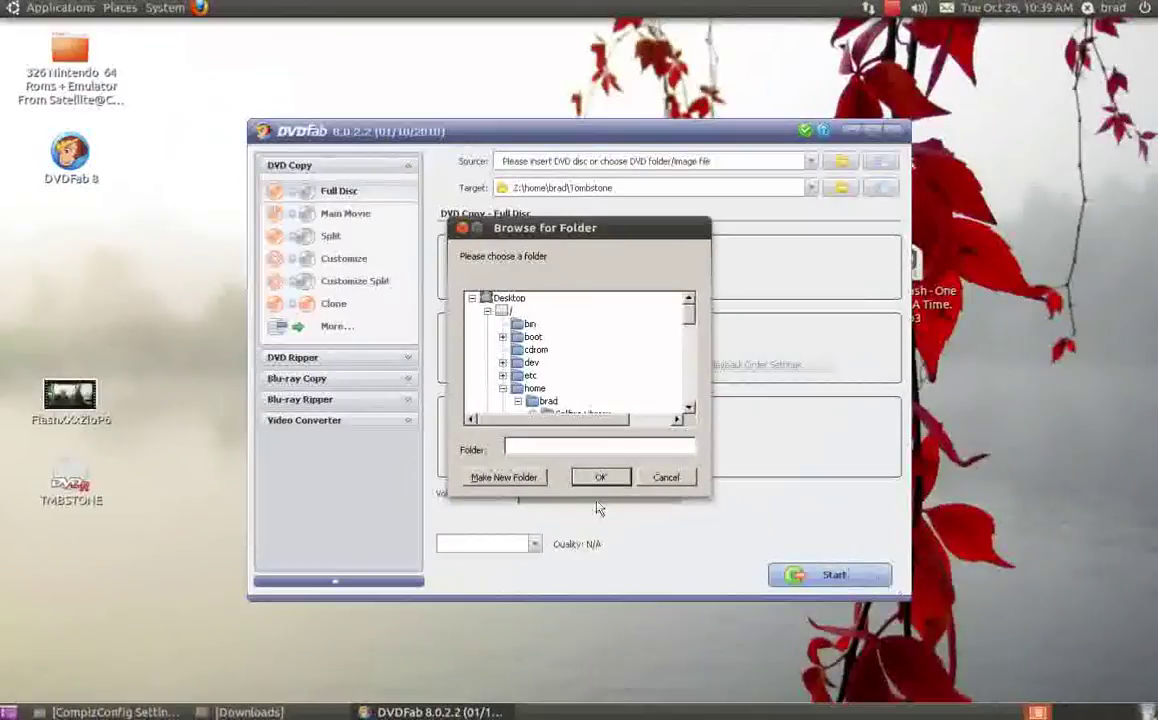
left_click(666, 477)
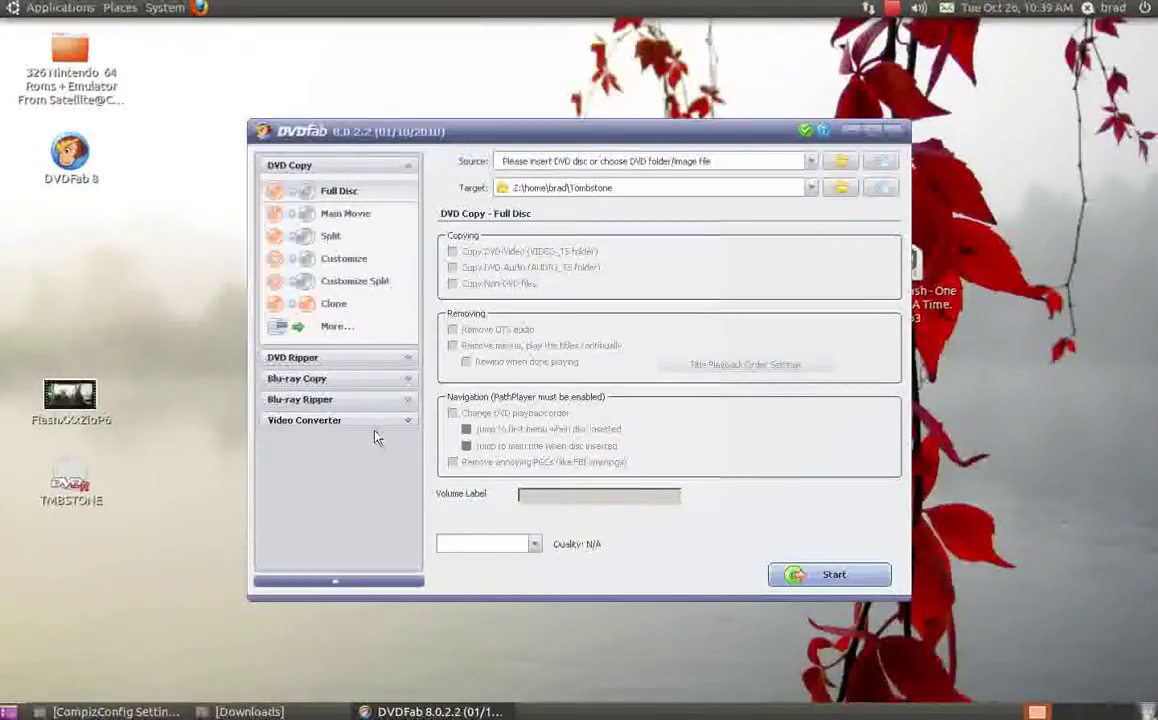
left_click(893, 130)
- Start DVD Shrink 3.2 from Applications > Wine > Programs > DVD Shrink
left_click(46, 6)
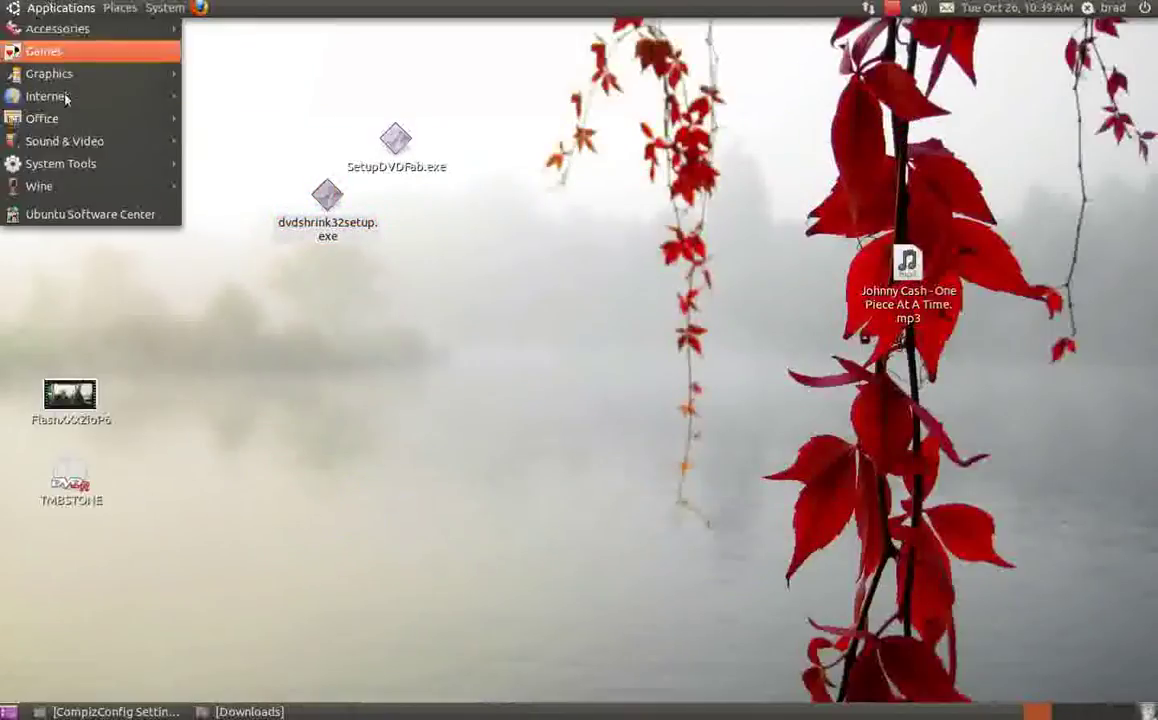
mouse_move(70, 189)
mouse_move(336, 187)
mouse_move(420, 231)
left_click(530, 231)
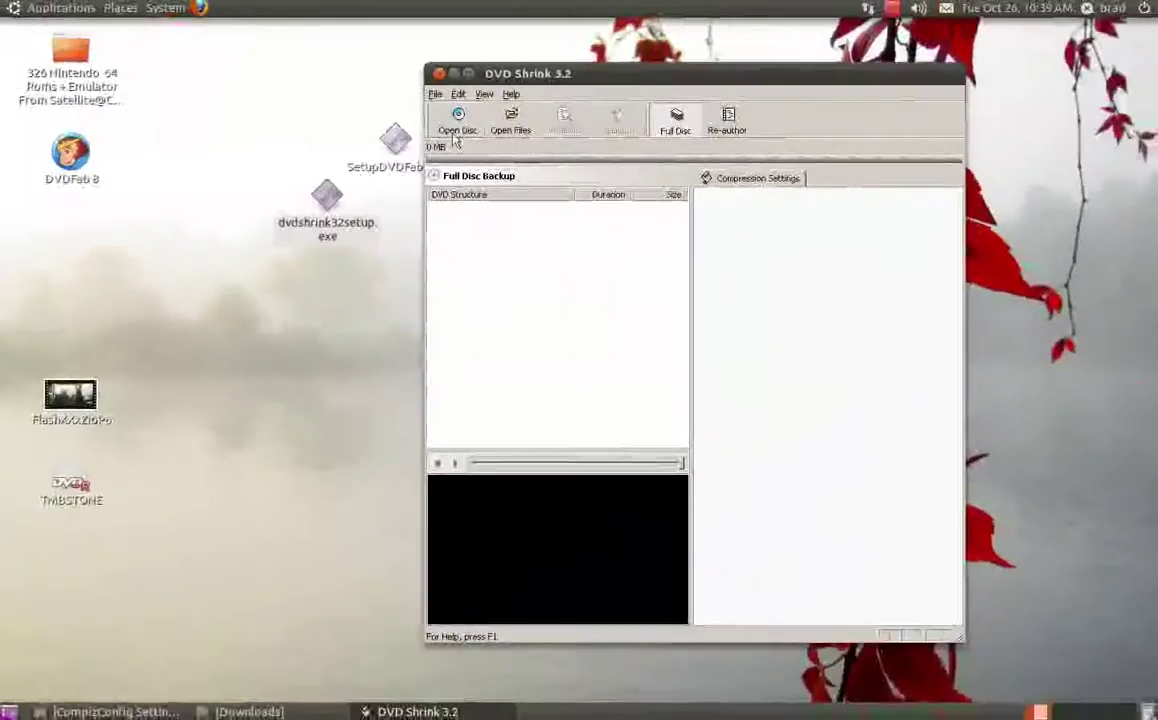
- Skip the disc drive and open DVD Shrink's folder browser for DVD files
left_click(499, 230)
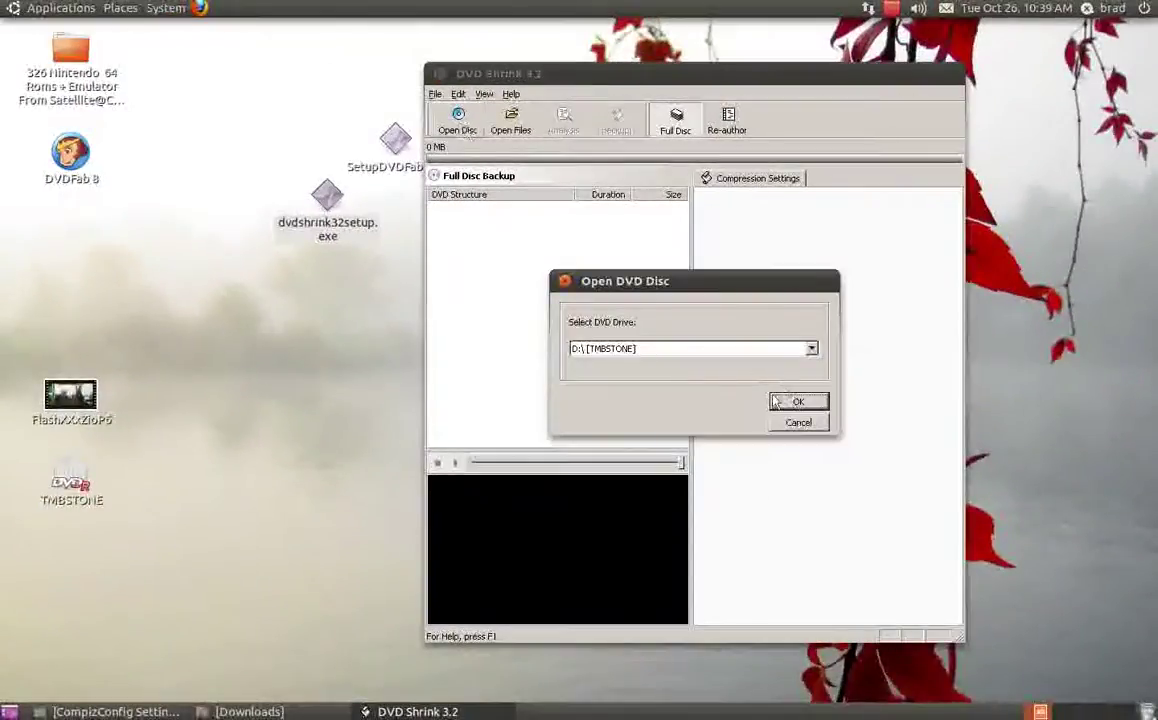
left_click(798, 421)
left_click(512, 122)
scroll(618, 335, "down", 6)
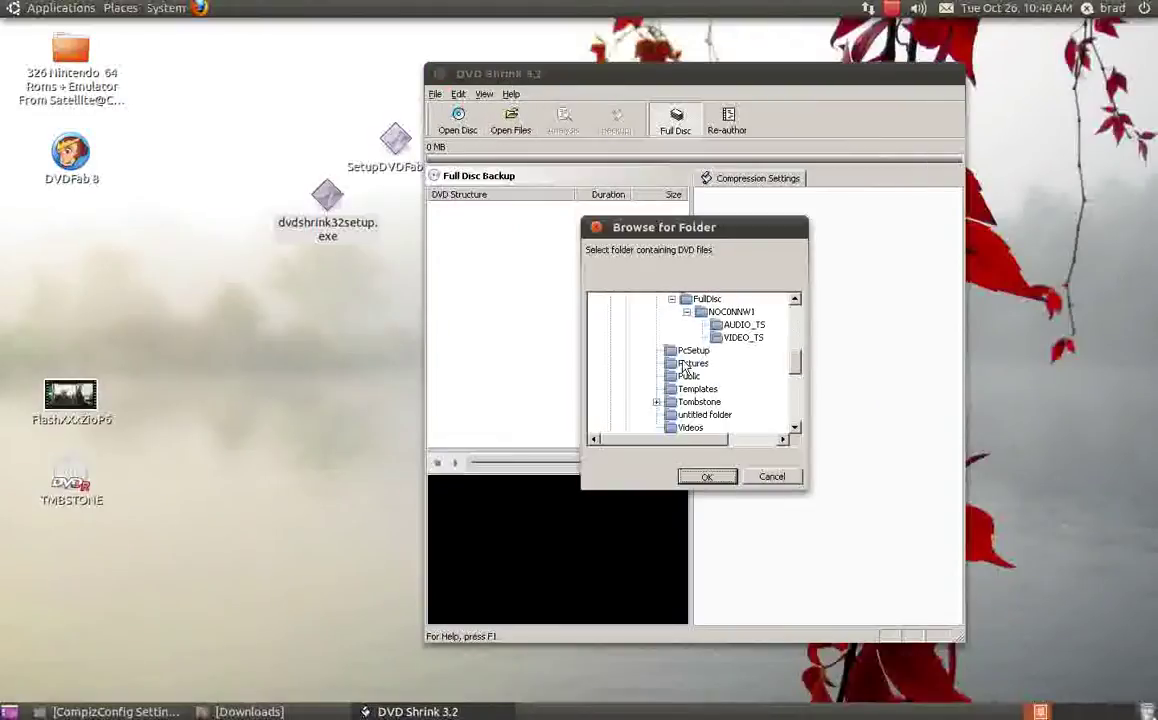
left_click_drag(793, 386, 795, 318)
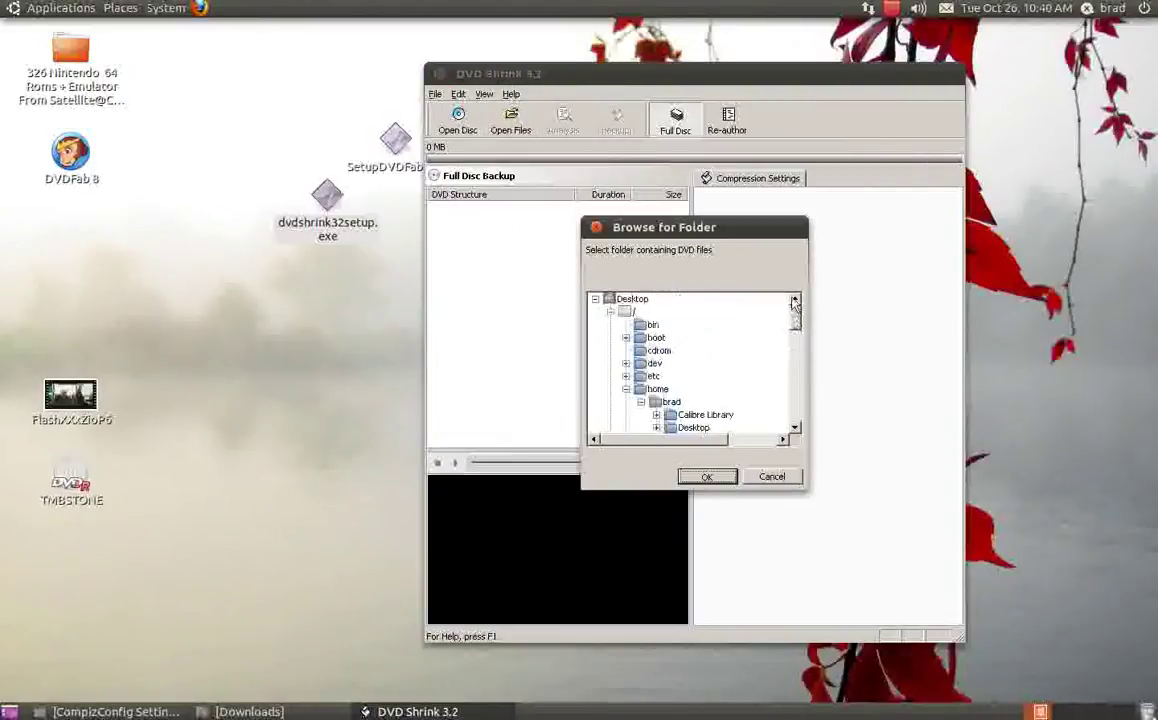
- Navigate the folder tree to home and the personal user folder
left_click(655, 389)
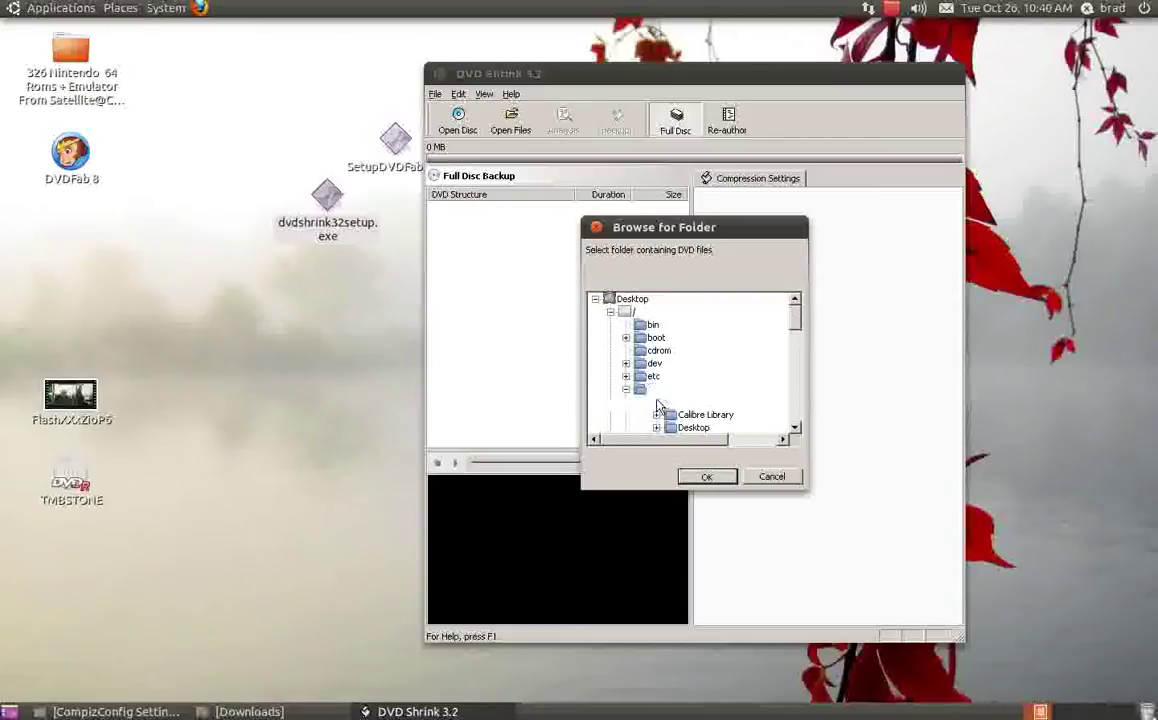
left_click(670, 401)
scroll(735, 362, "down", 1)
scroll(735, 362, "down", 3)
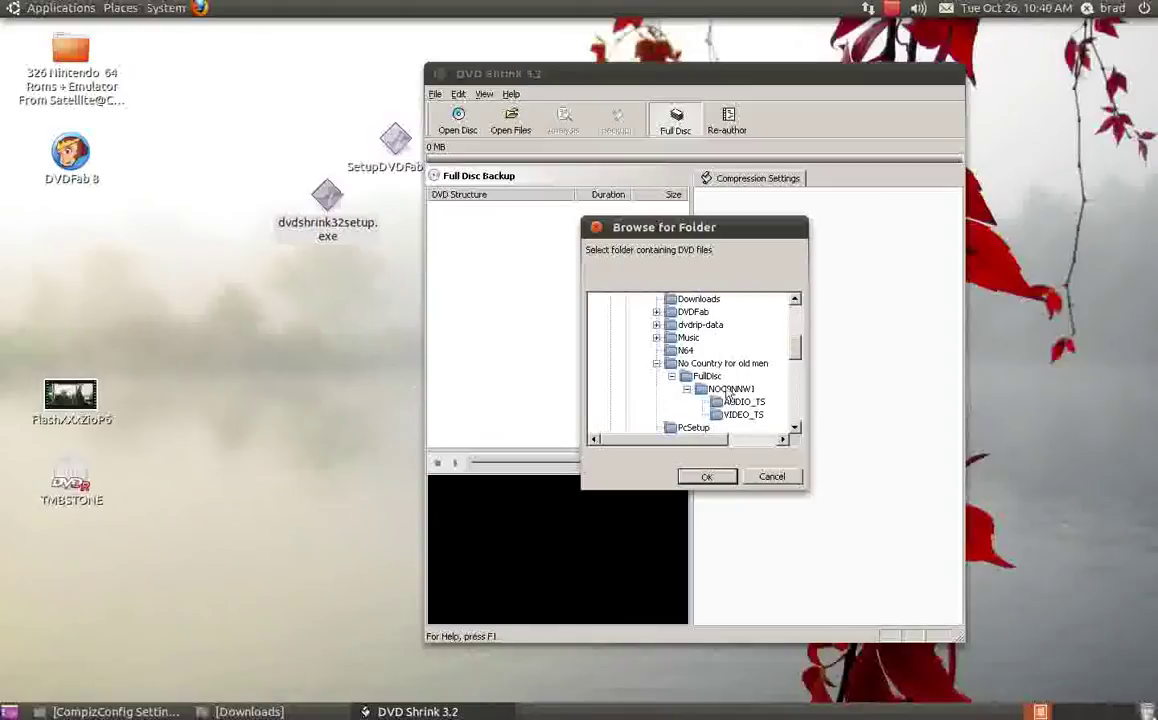
scroll(731, 380, "up", 3)
scroll(737, 362, "down", 5)
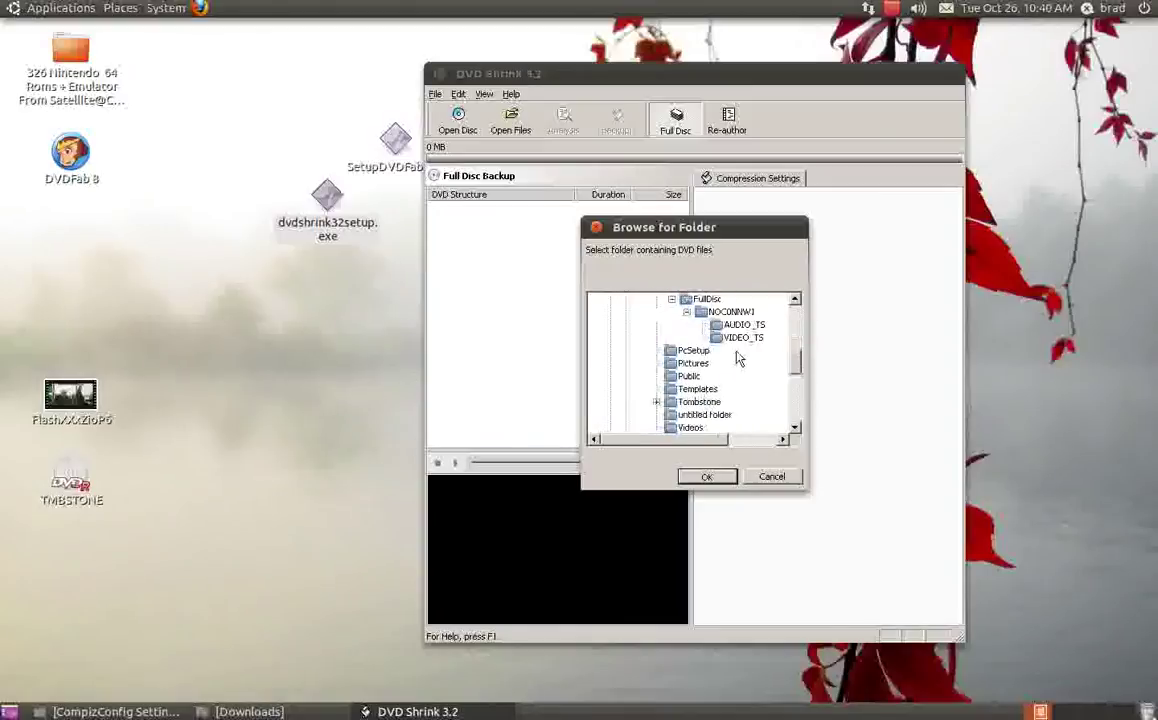
scroll(738, 360, "down", 2)
scroll(734, 380, "up", 1)
- Expand Tombstone > FullDisc > TMBSTONE and select its VIDEO_TS folder
left_click(700, 364)
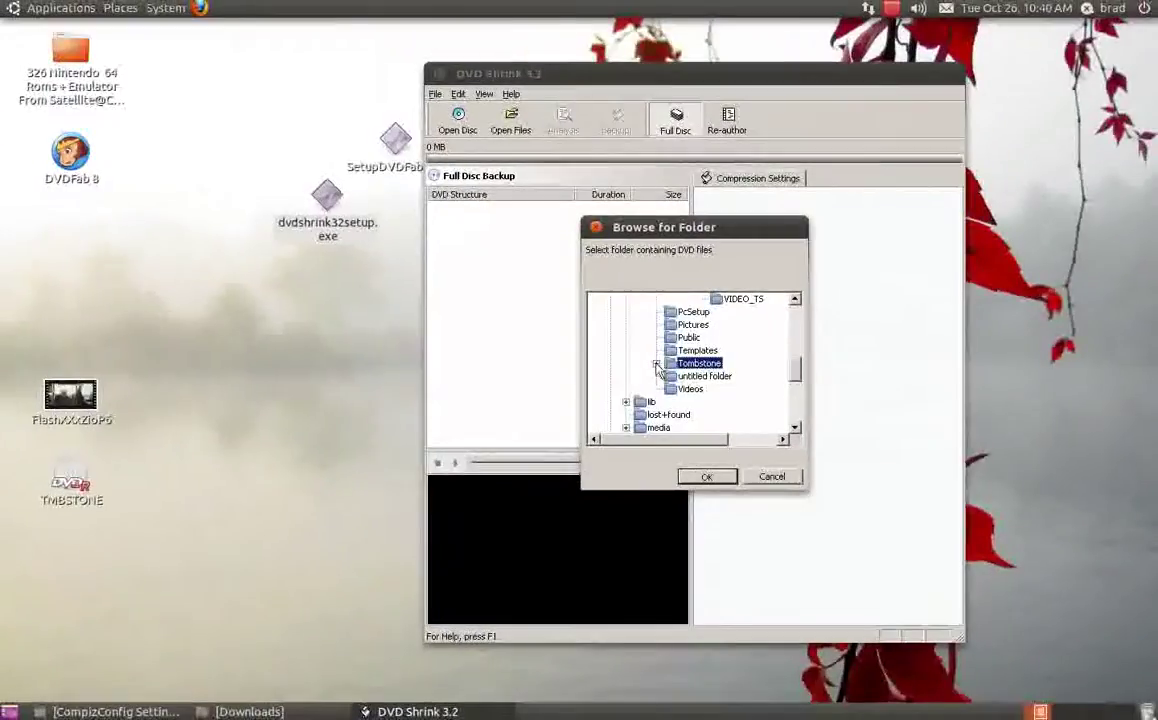
left_click(656, 364)
left_click(671, 376)
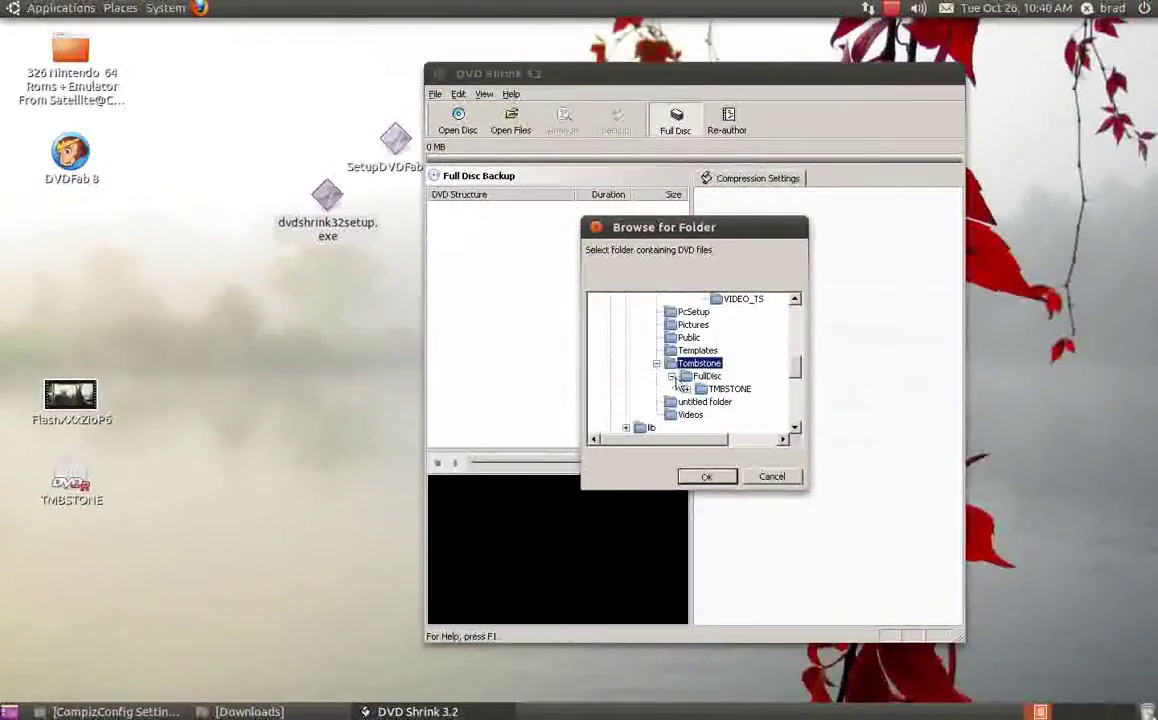
left_click(686, 389)
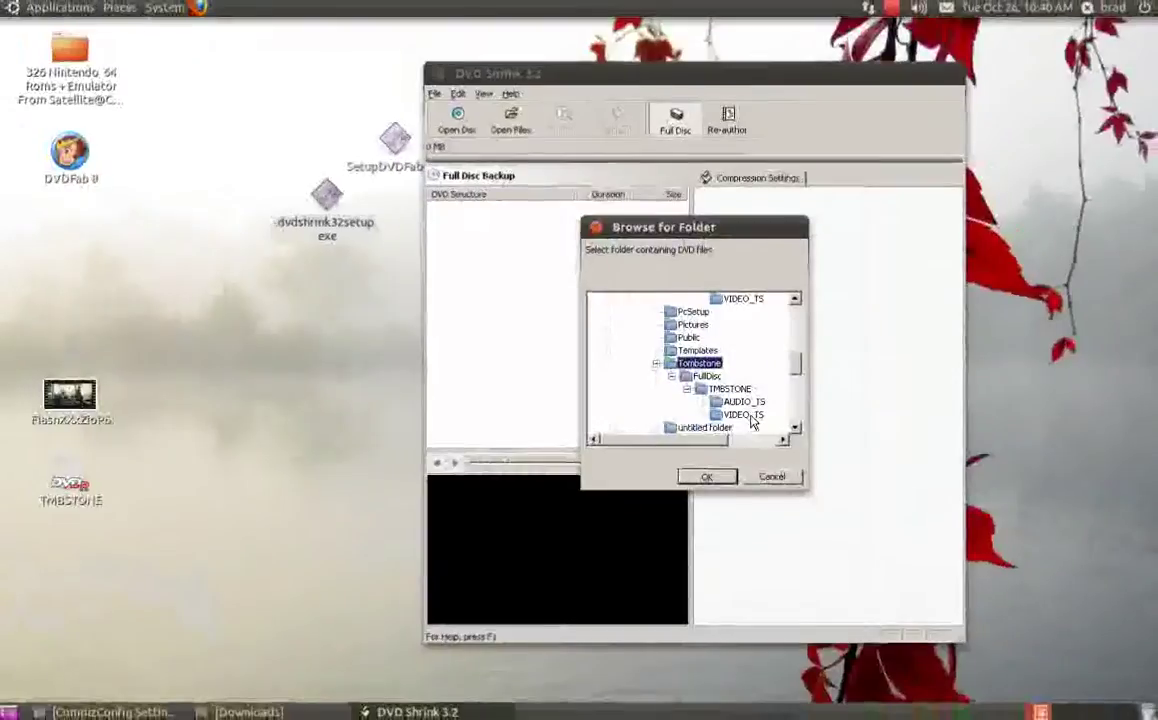
left_click(748, 416)
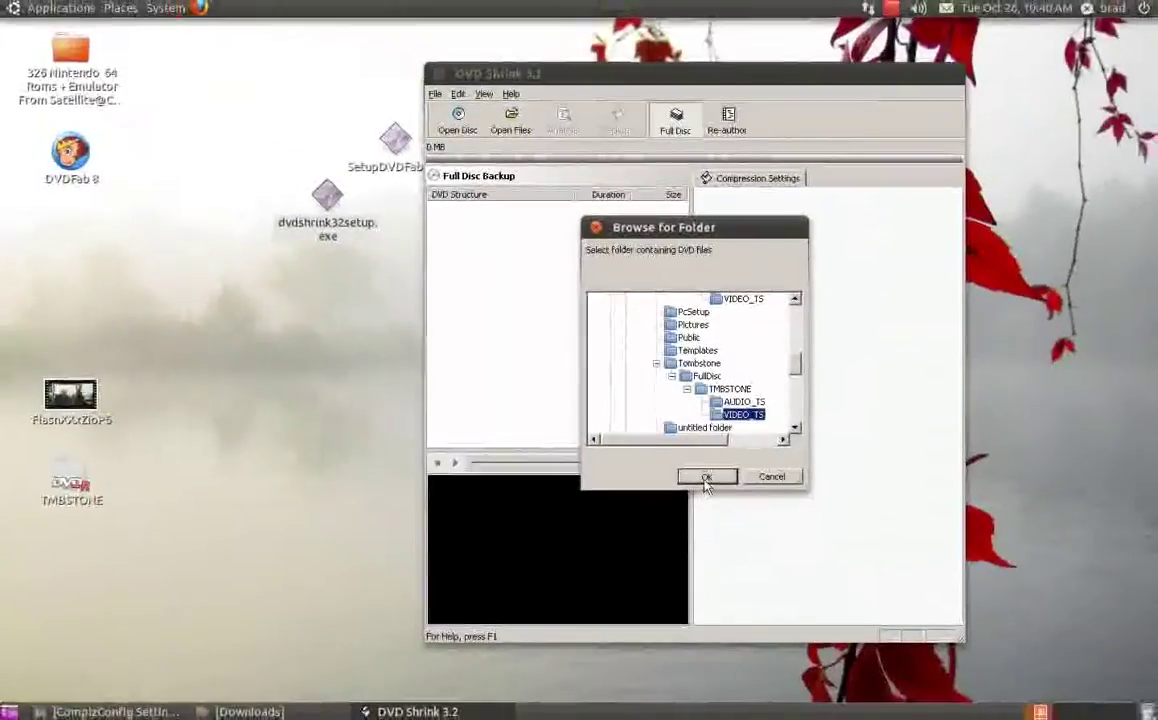
- Confirm the TMBSTONE folder for analysis, then open the Backup DVD settings
left_click(706, 476)
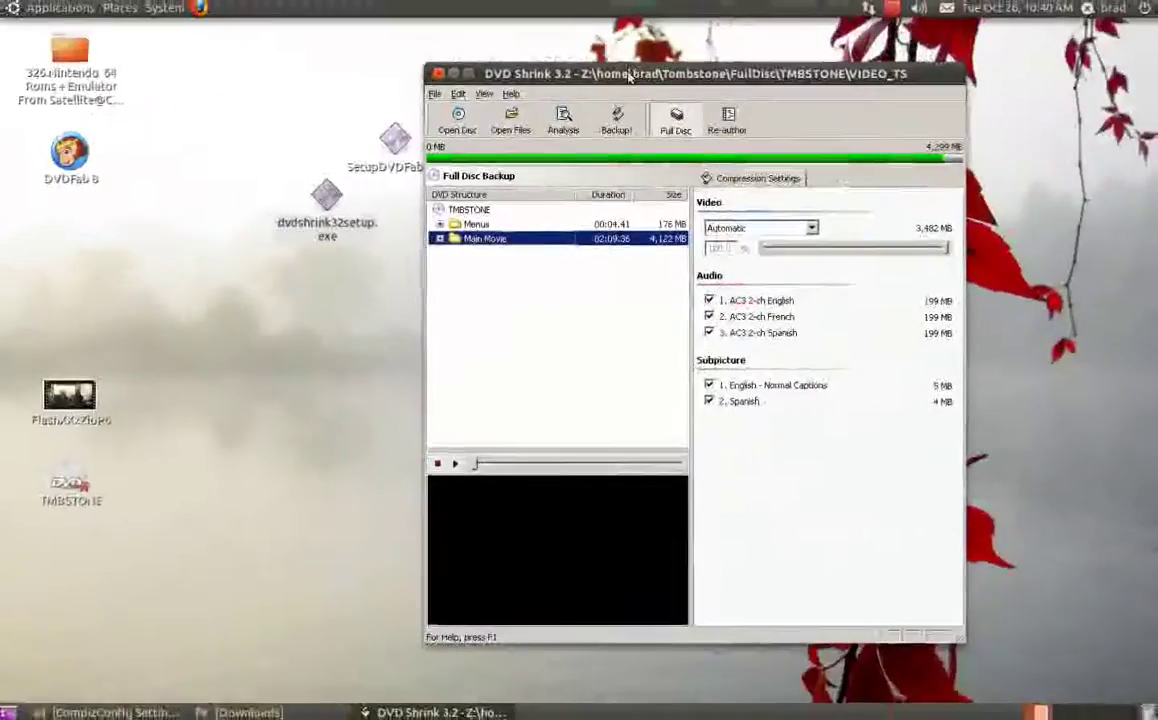
left_click(627, 66)
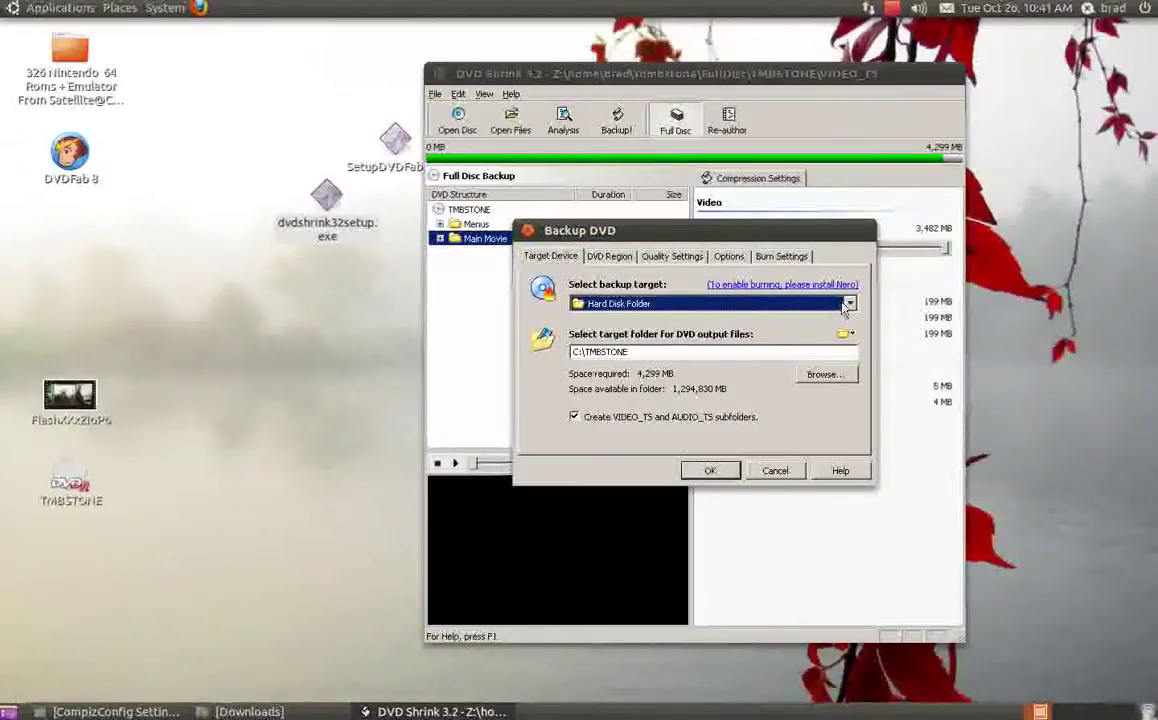
- Set the backup target to ISO Image File (C:\TMBSTONE.ISO) and browse the save locations
left_click(849, 303)
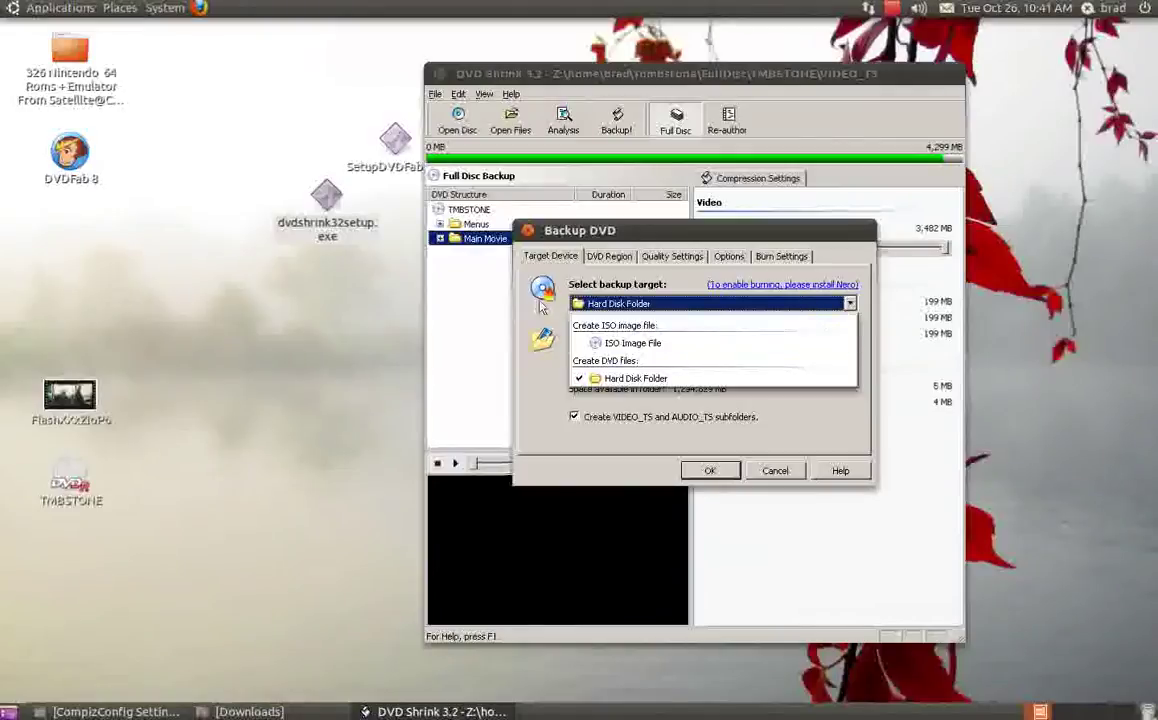
left_click(600, 296)
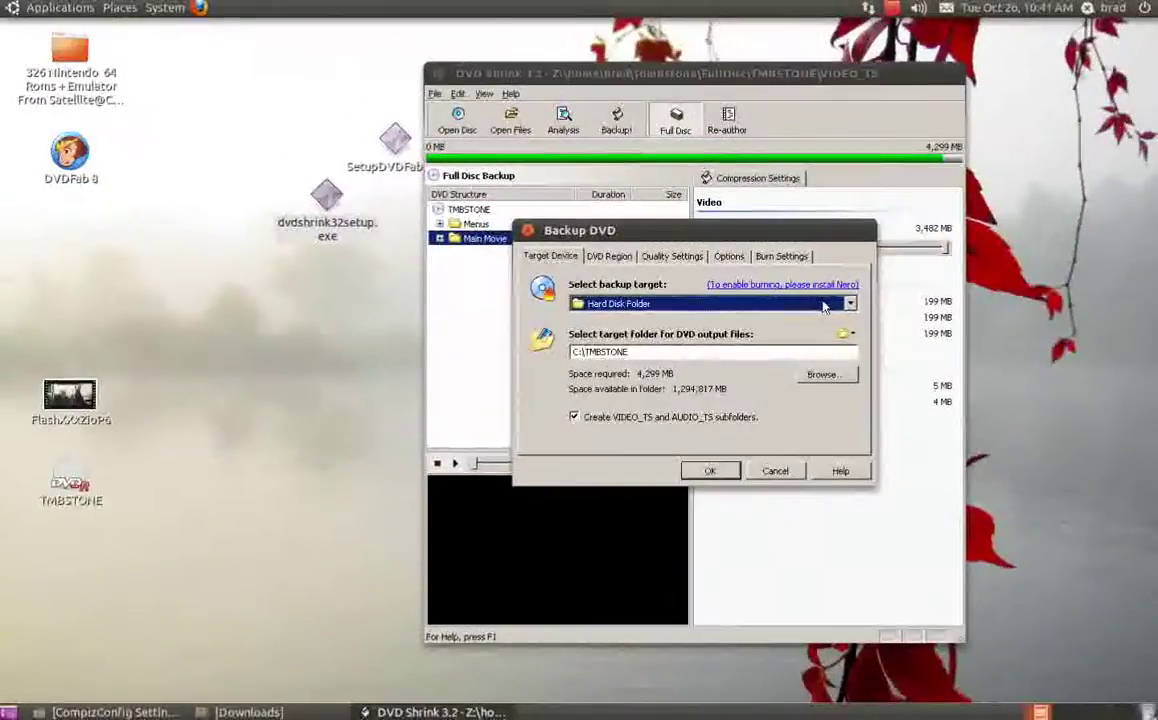
left_click(997, 314)
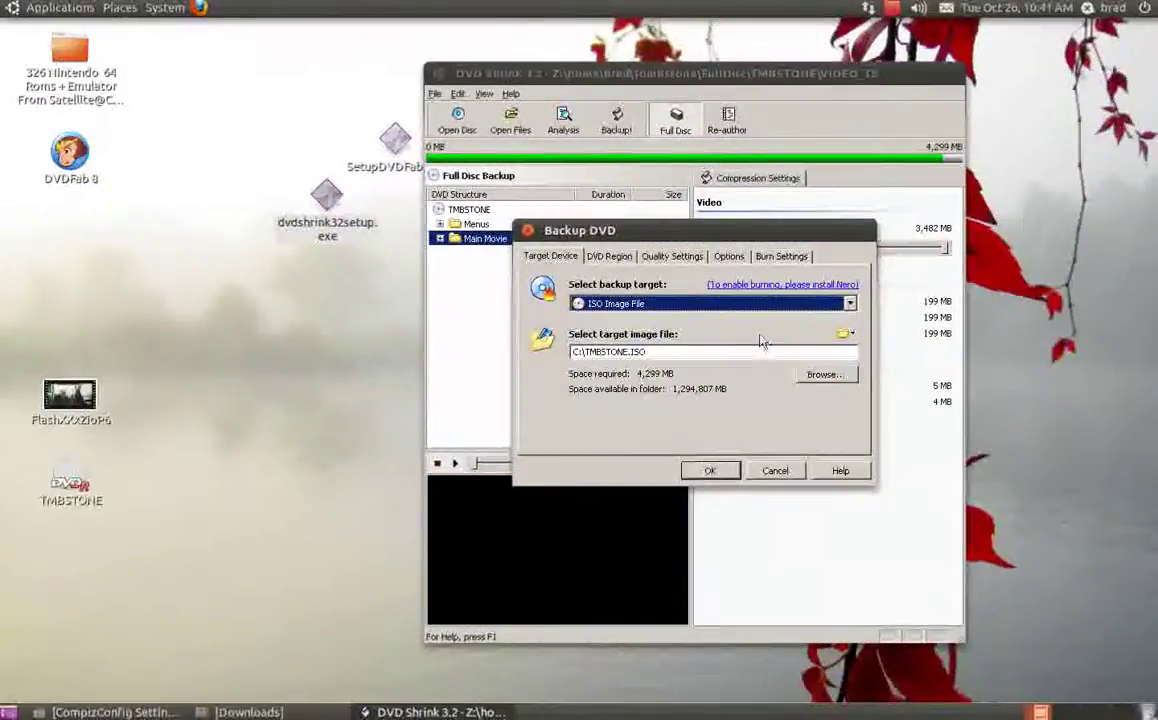
left_click(742, 316)
left_click(724, 313)
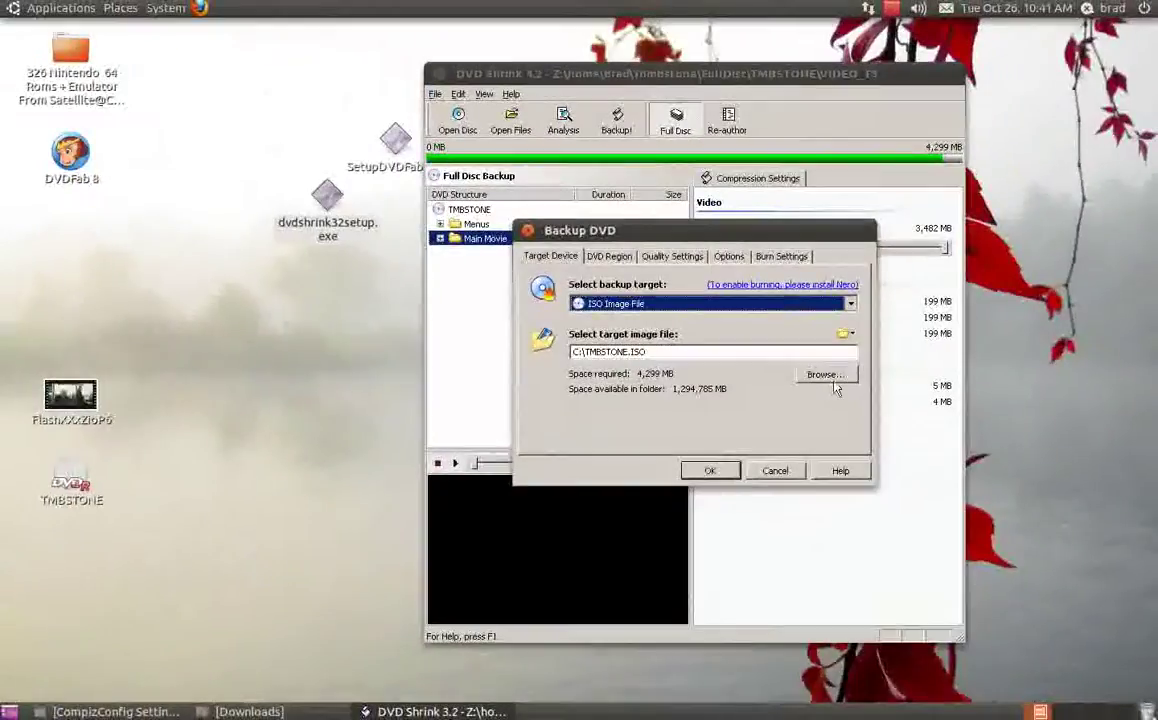
left_click(953, 447)
left_click(640, 270)
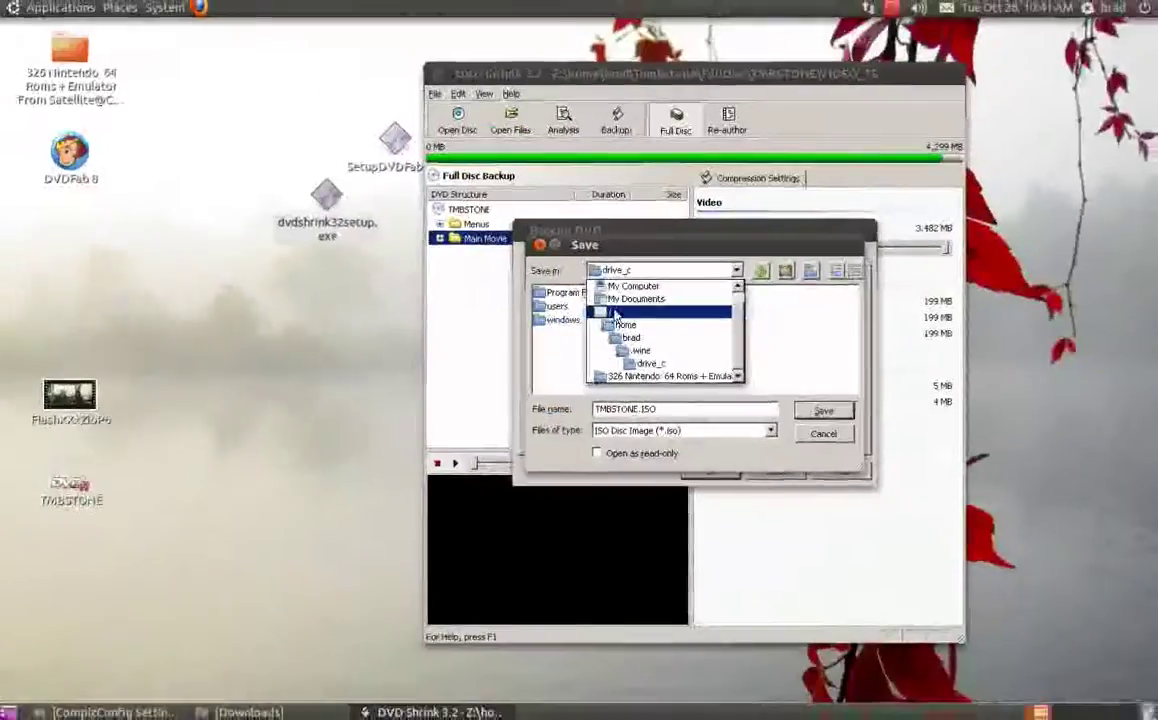
- Save TMBSTONE.ISO in /home/user and start encoding the backup
left_click(612, 318)
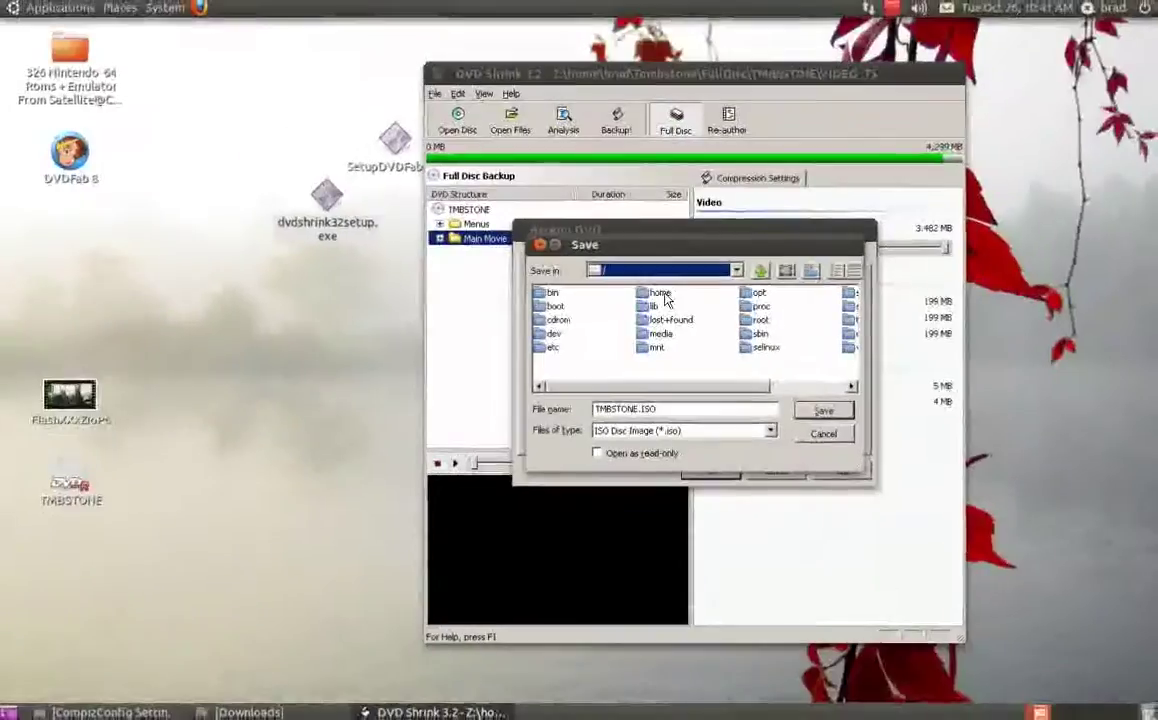
double_click(660, 293)
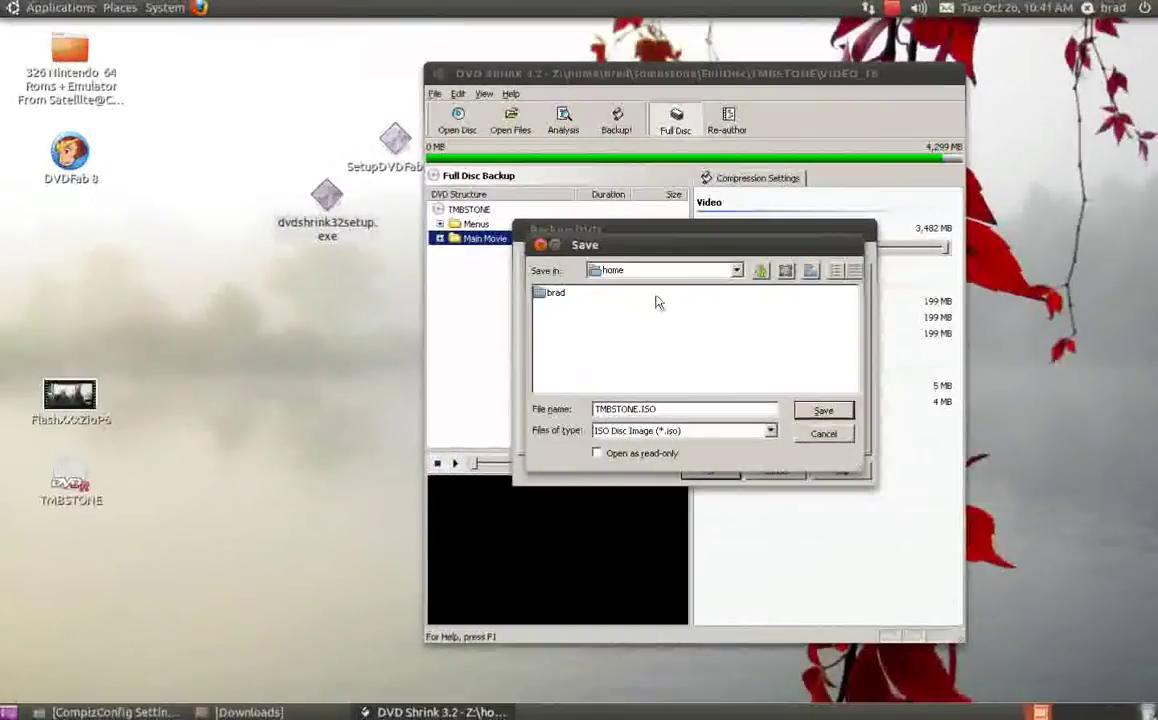
double_click(554, 293)
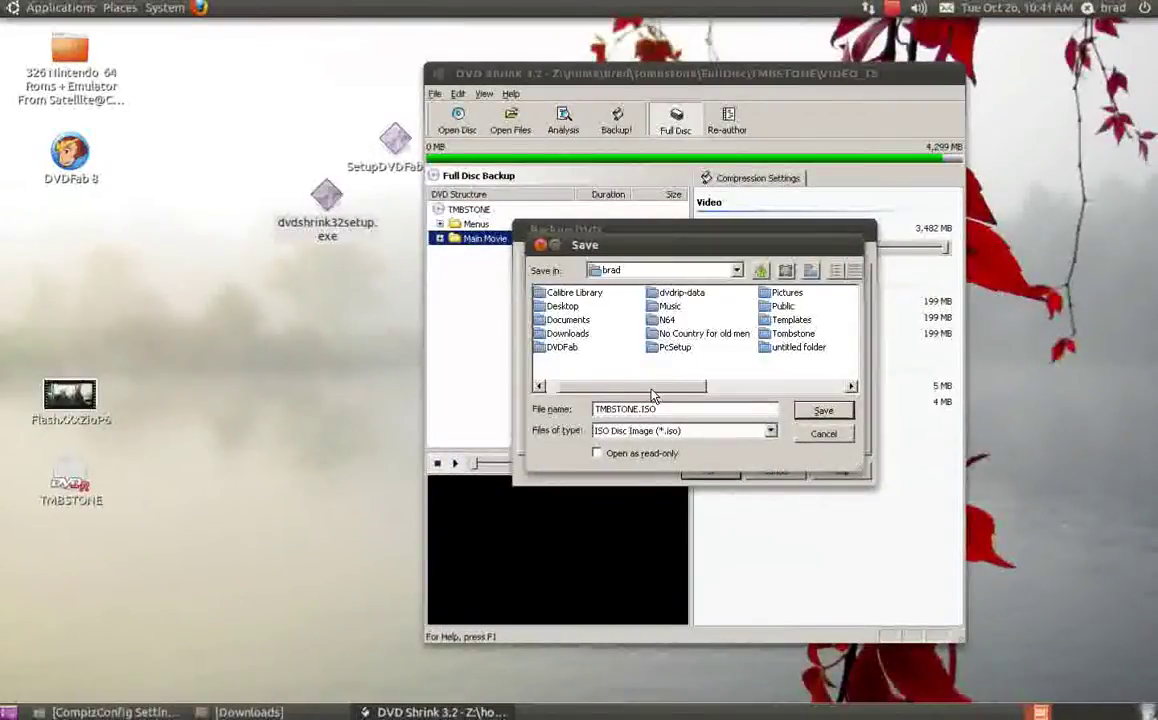
left_click_drag(641, 388, 588, 386)
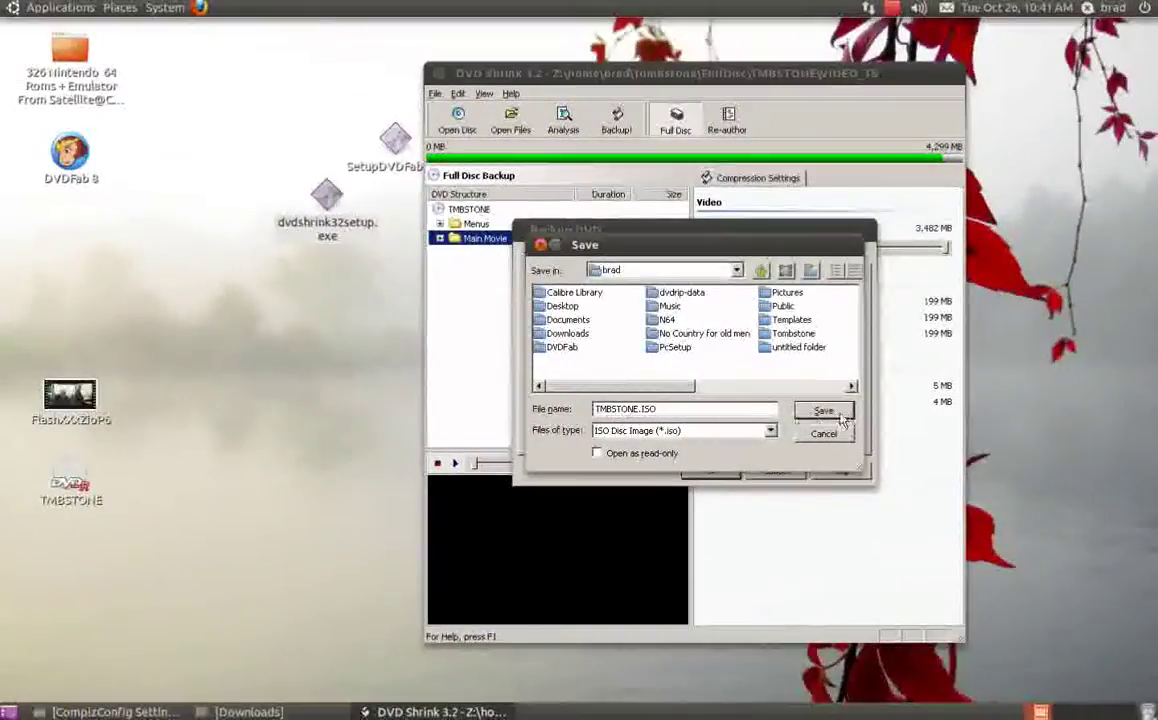
left_click(832, 412)
left_click(731, 472)
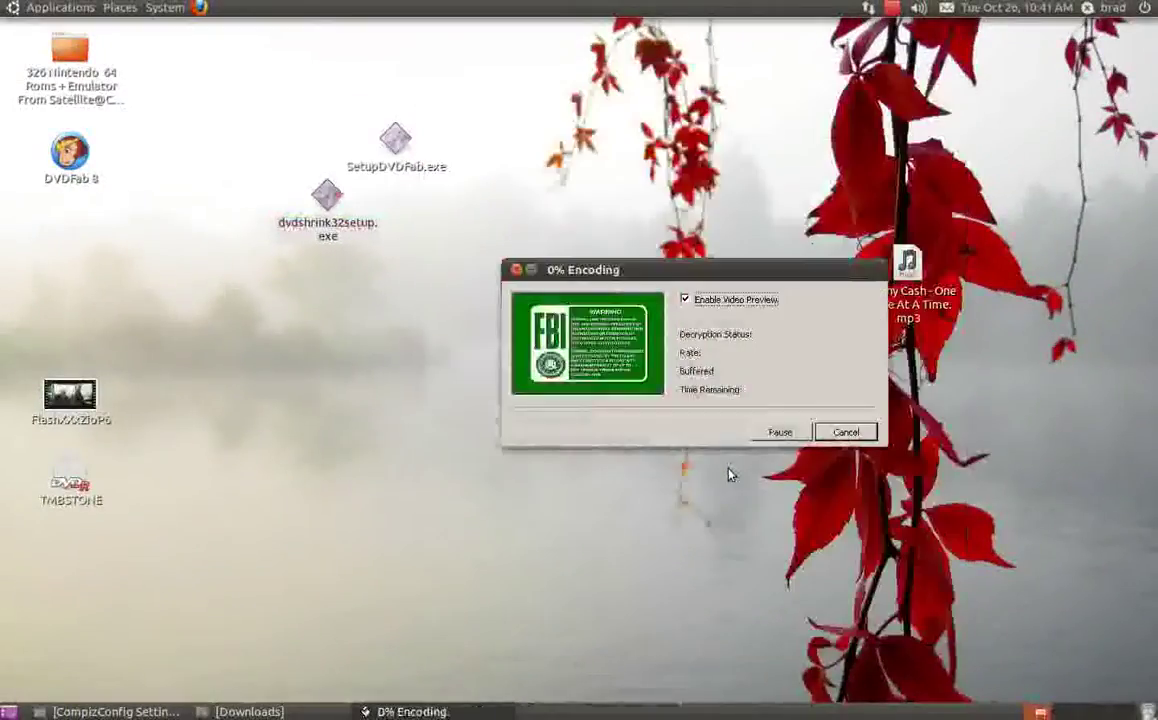
- Open the desktop Applications menu while the ISO encoding keeps running
left_click(60, 10)
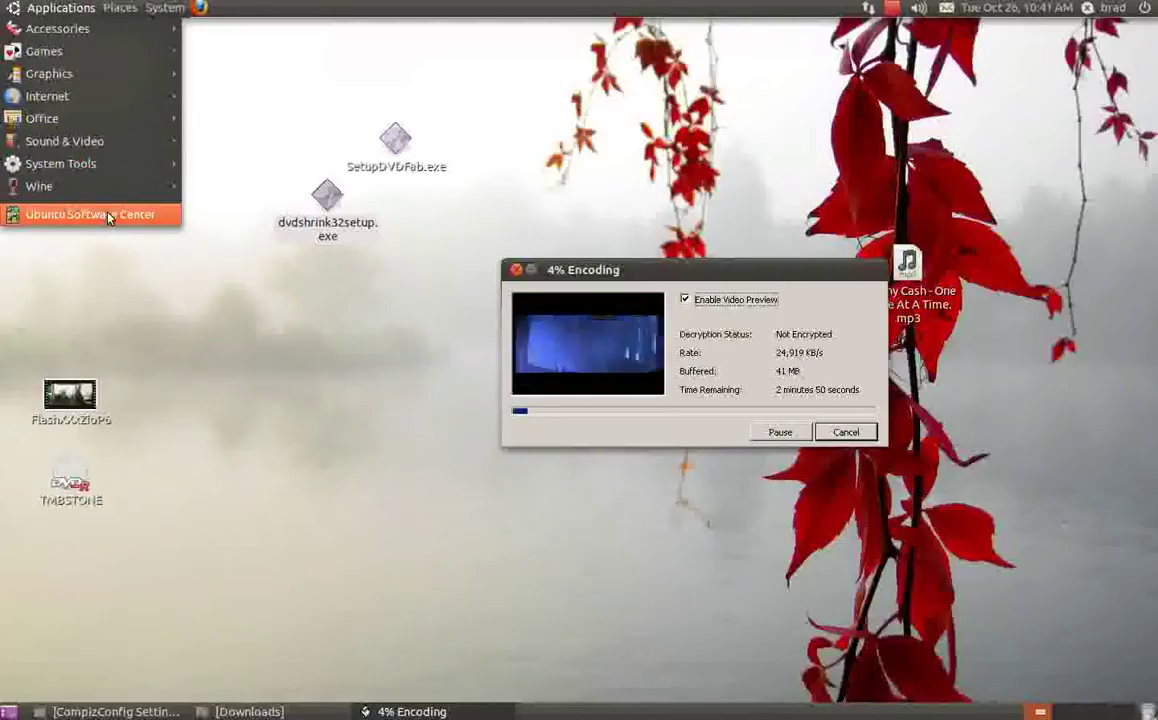